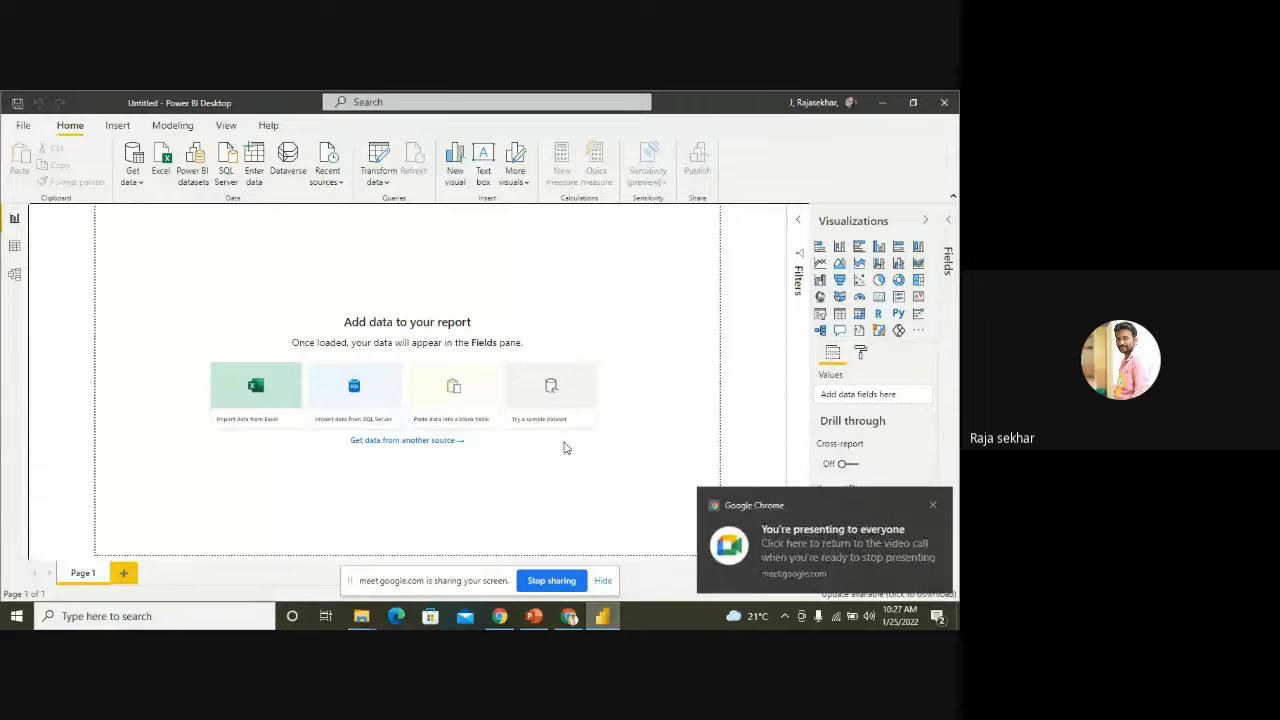
{"action": "left_click", "coordinate": [929, 507]}
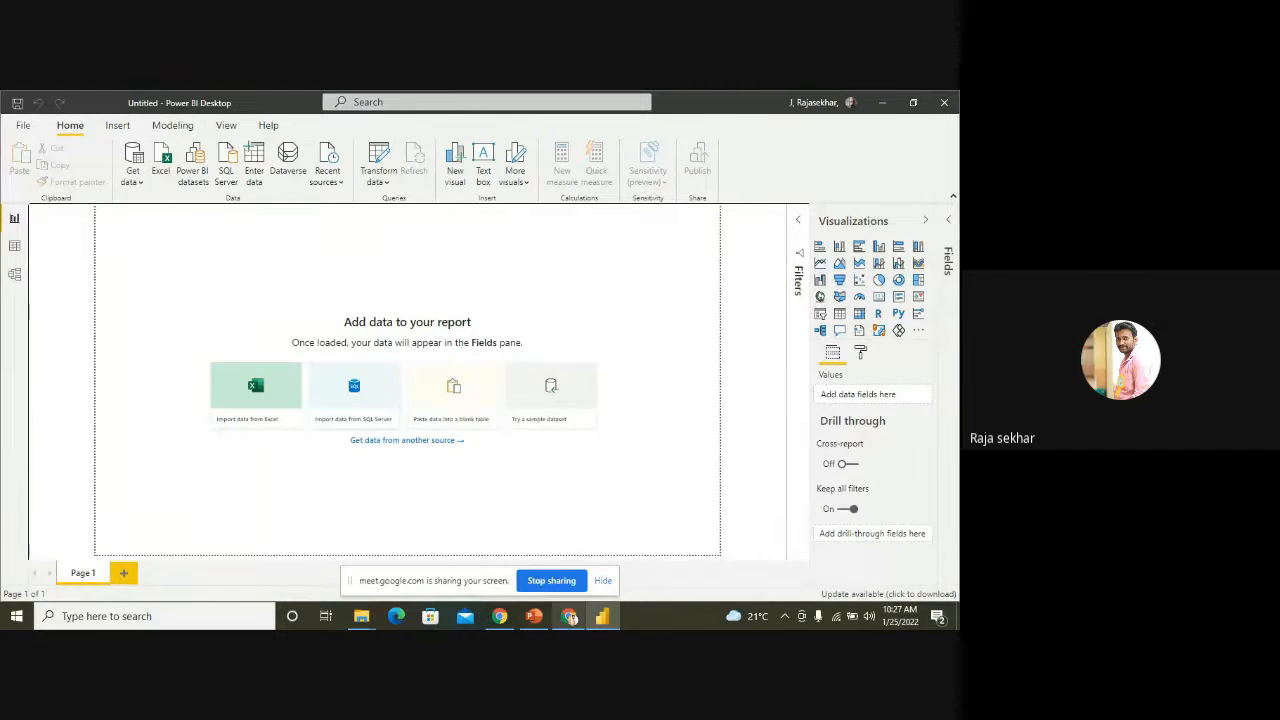
{"action": "left_click", "coordinate": [569, 616]}
{"action": "left_click", "coordinate": [600, 616]}
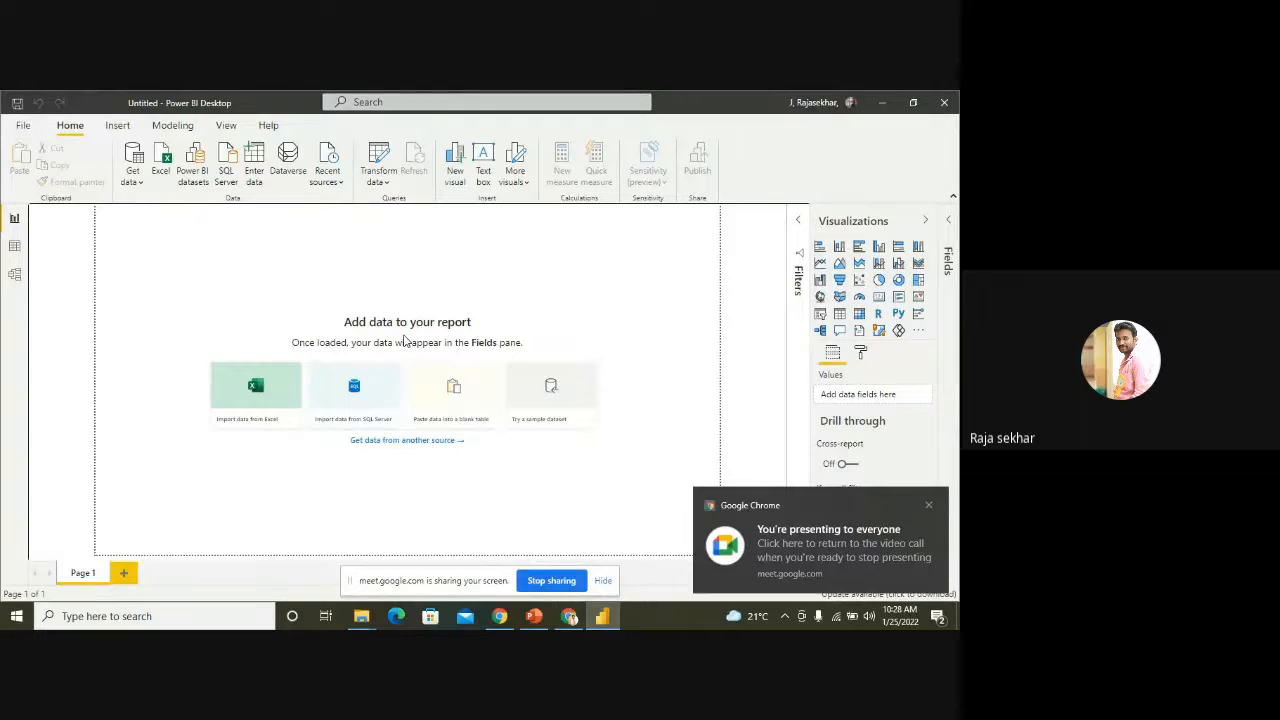
Open the iBank Excel workbook from the 01 SourceData folder as a data source.
{"action": "left_click", "coordinate": [163, 160]}
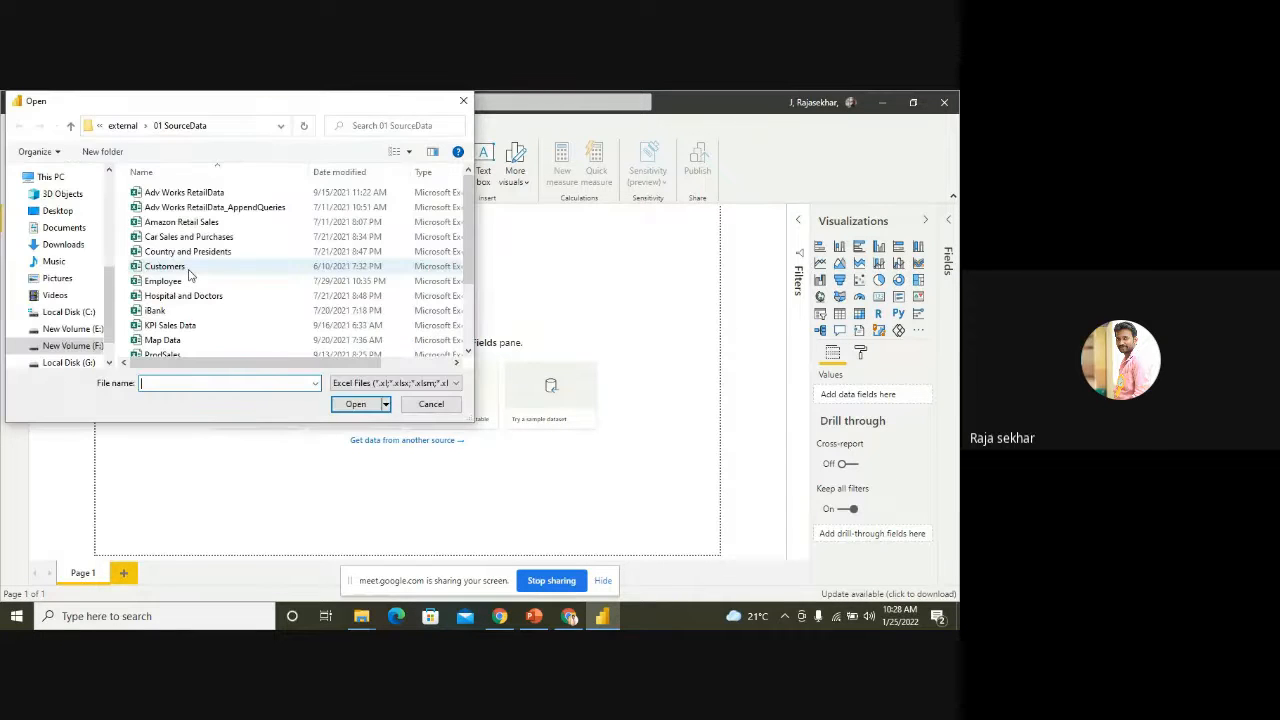
{"action": "left_click", "coordinate": [181, 312]}
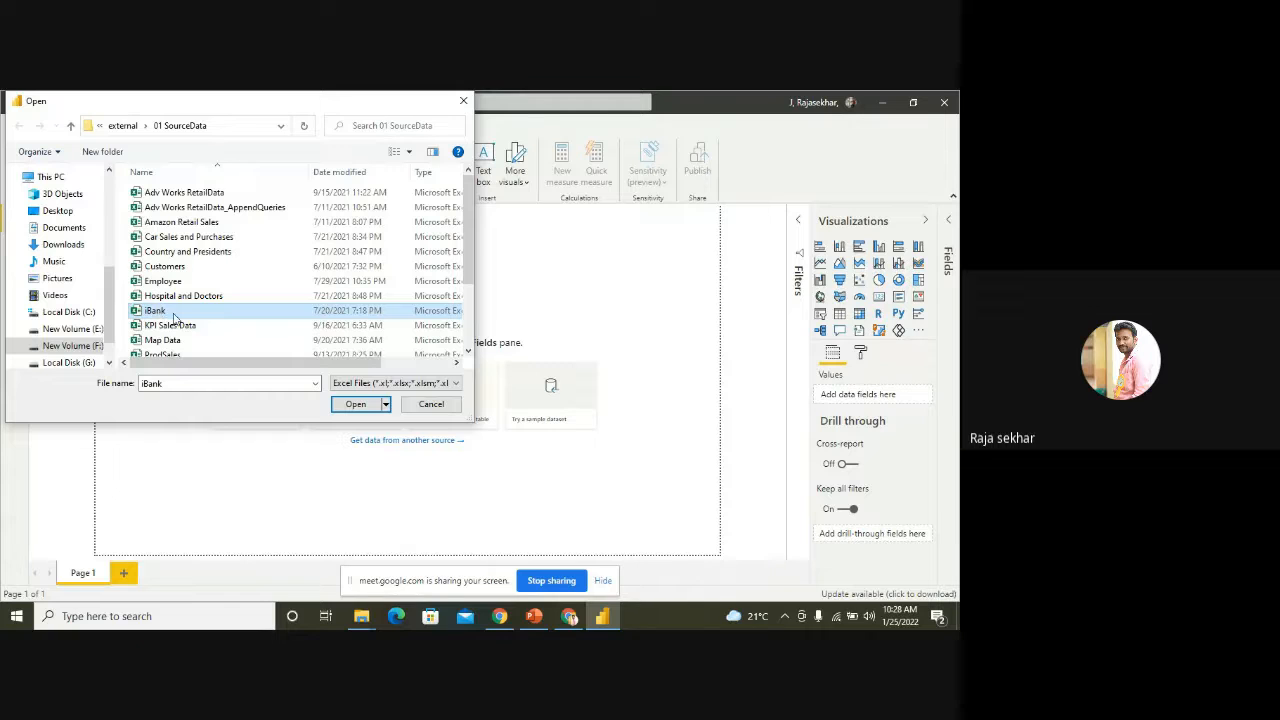
{"action": "left_click", "coordinate": [347, 405]}
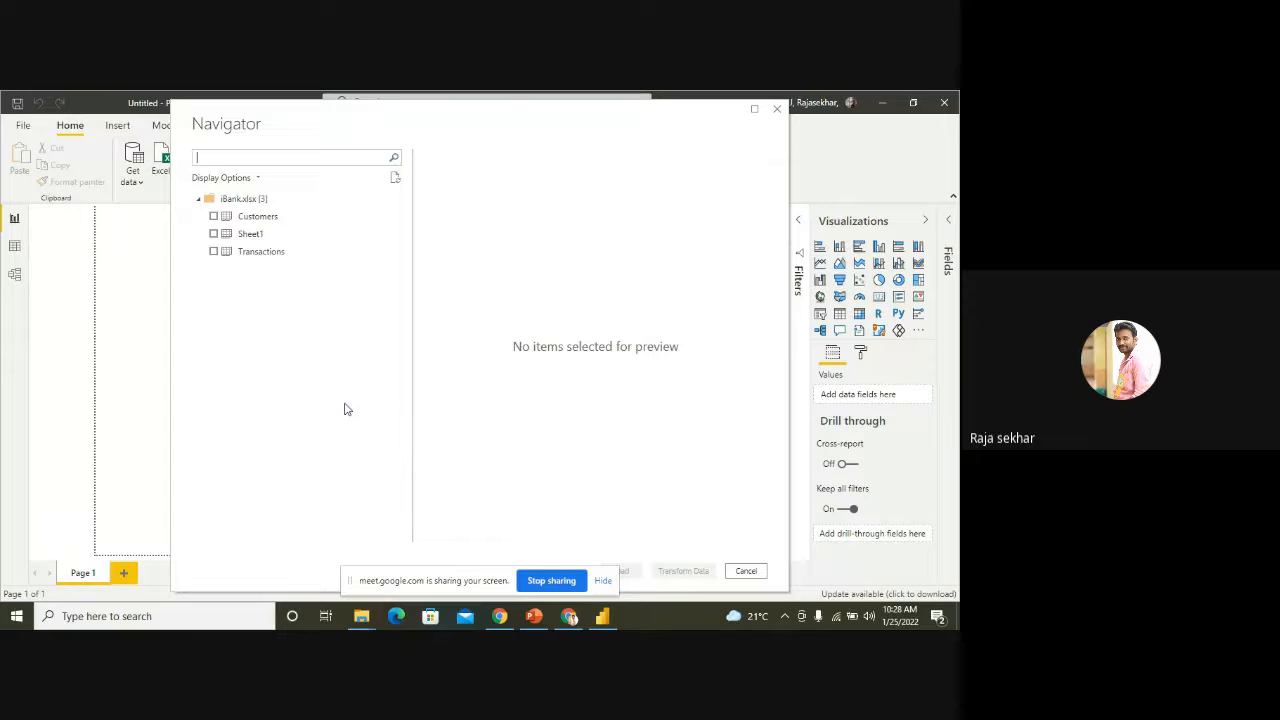
Select the Customers and Transactions sheets of the iBank workbook, preview their columns, and load both into the report.
{"action": "left_click", "coordinate": [213, 216]}
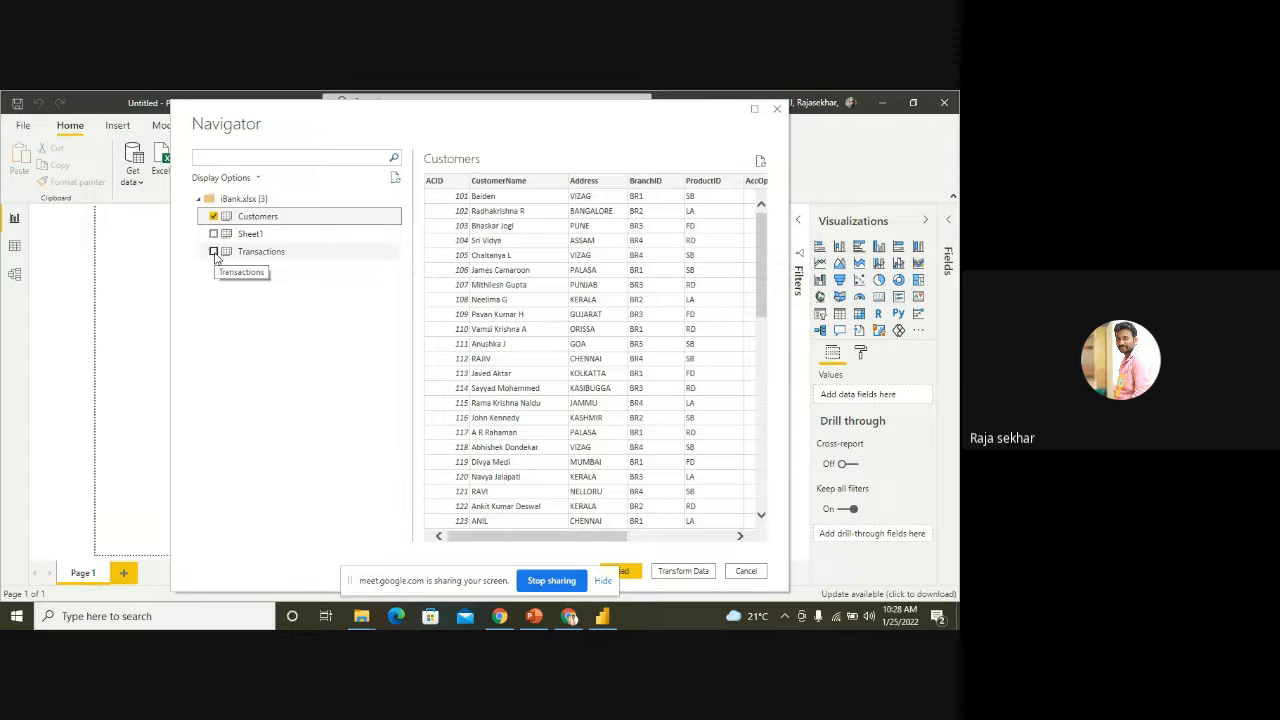
{"action": "left_click", "coordinate": [213, 251]}
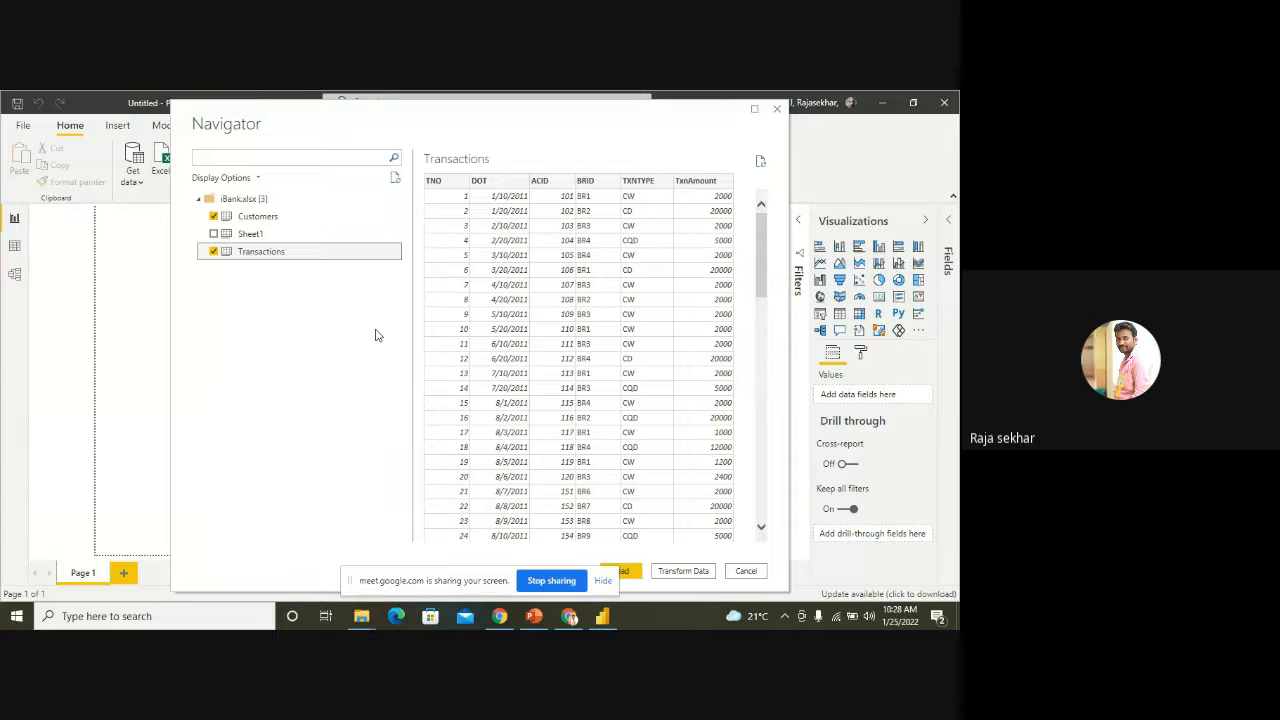
{"action": "left_click", "coordinate": [303, 220]}
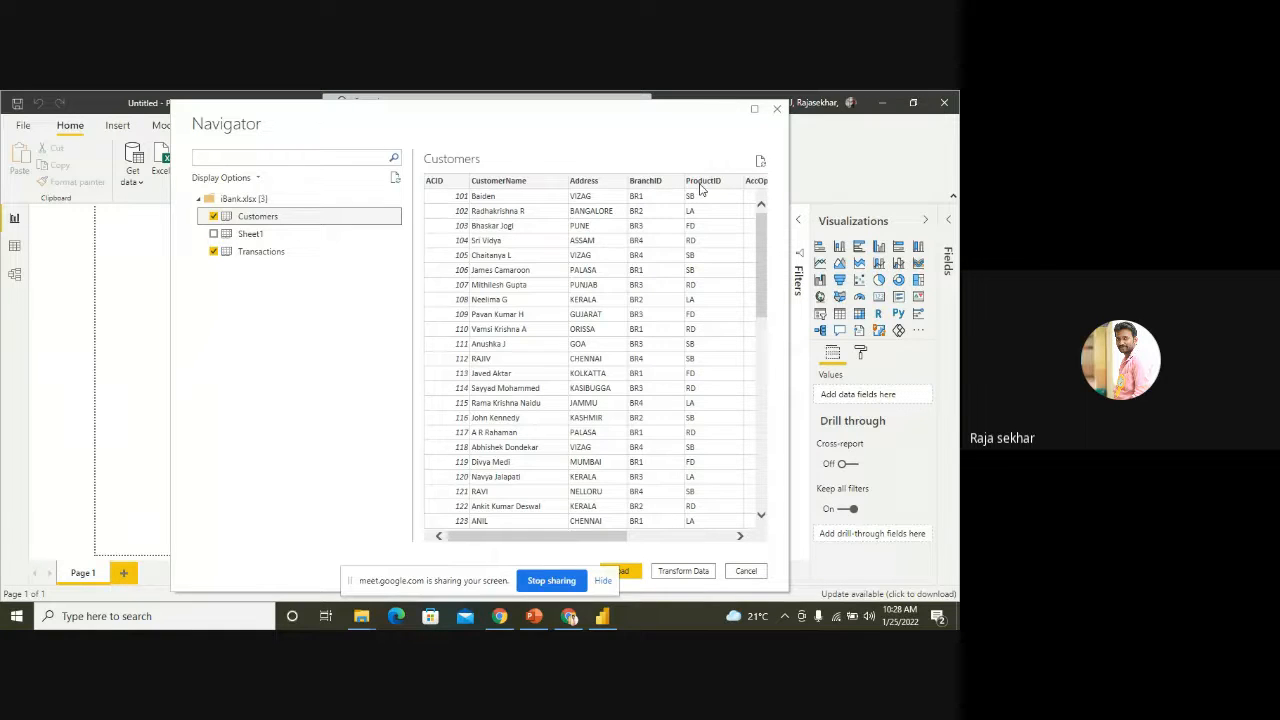
{"action": "left_click", "coordinate": [678, 540]}
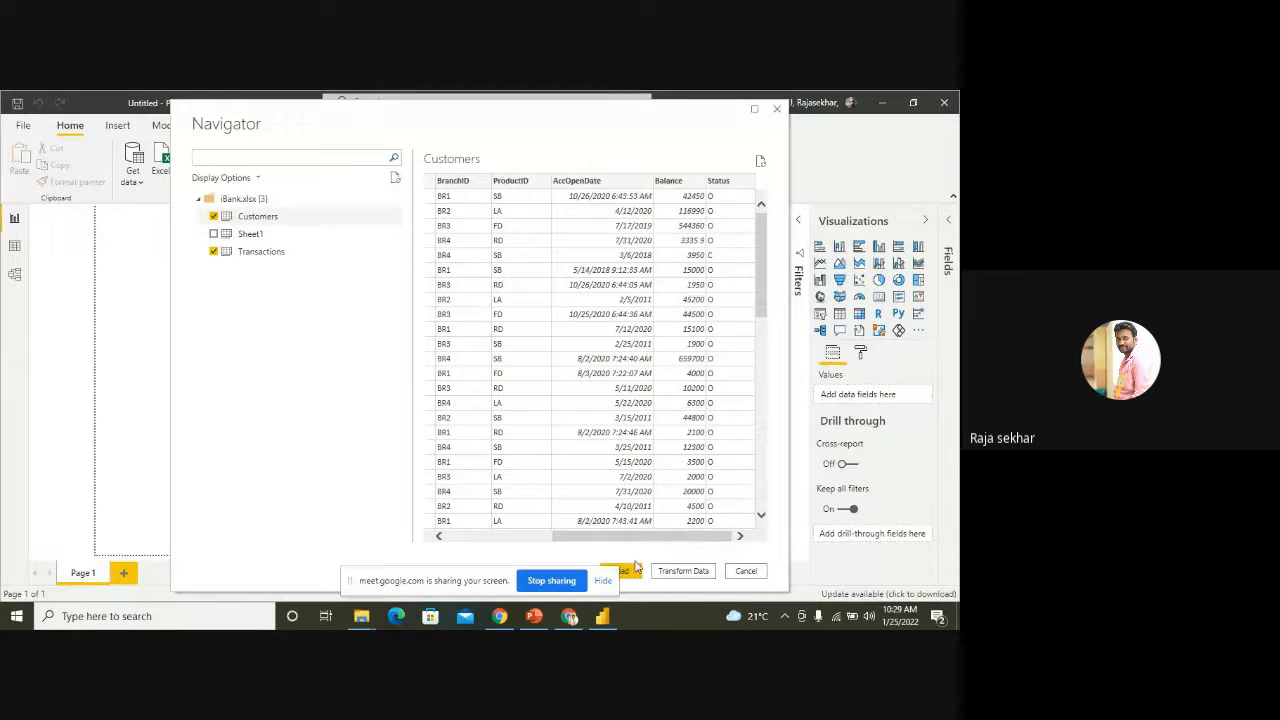
{"action": "key", "text": "alt+Tab"}
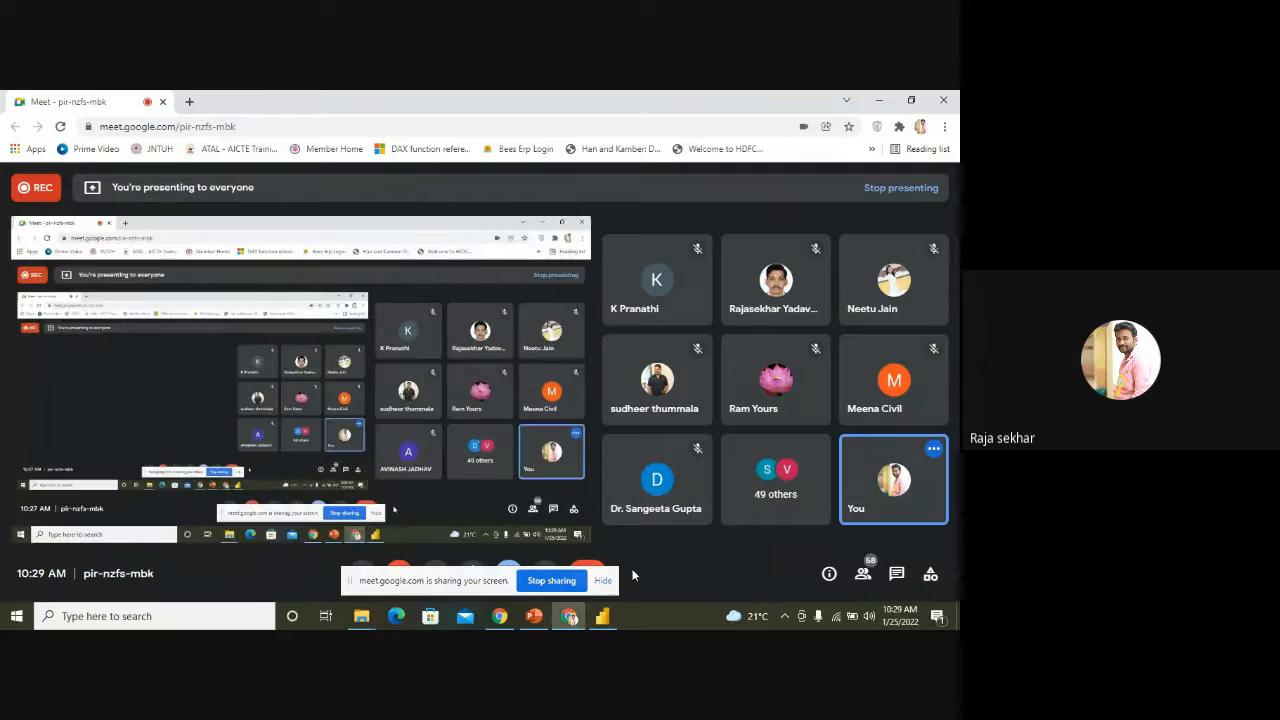
{"action": "left_click", "coordinate": [603, 616]}
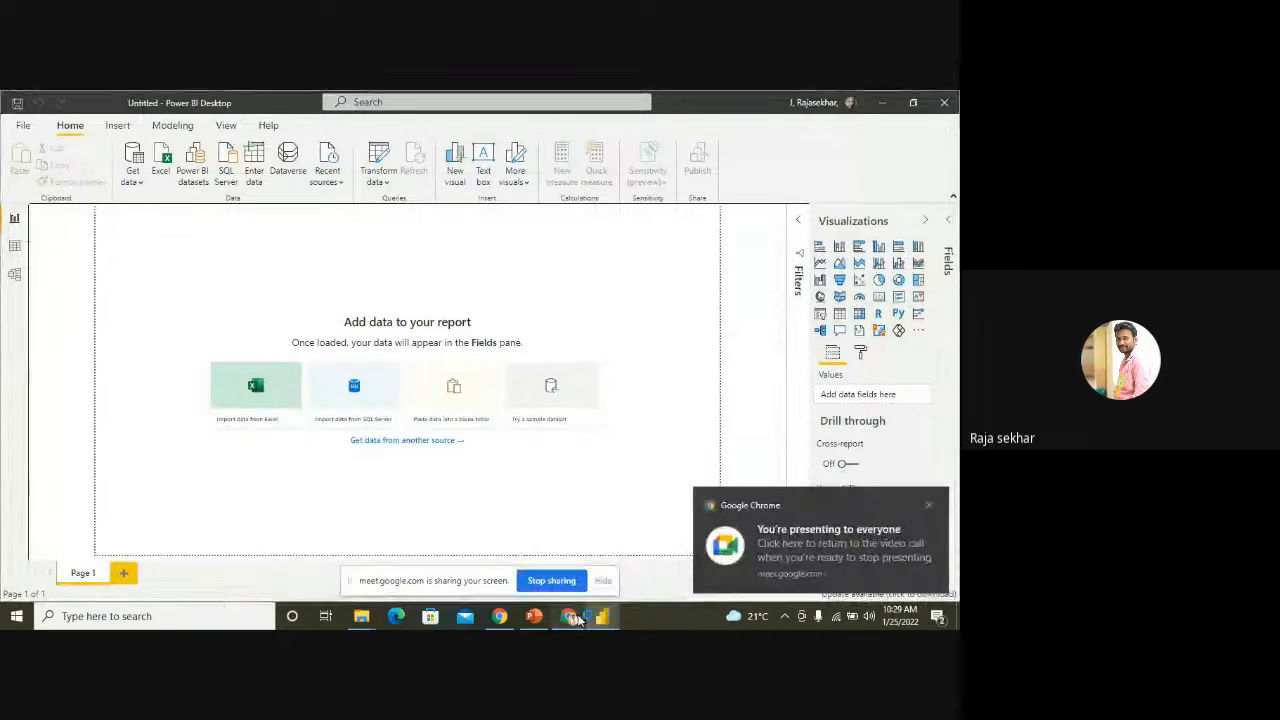
{"action": "left_click", "coordinate": [603, 616]}
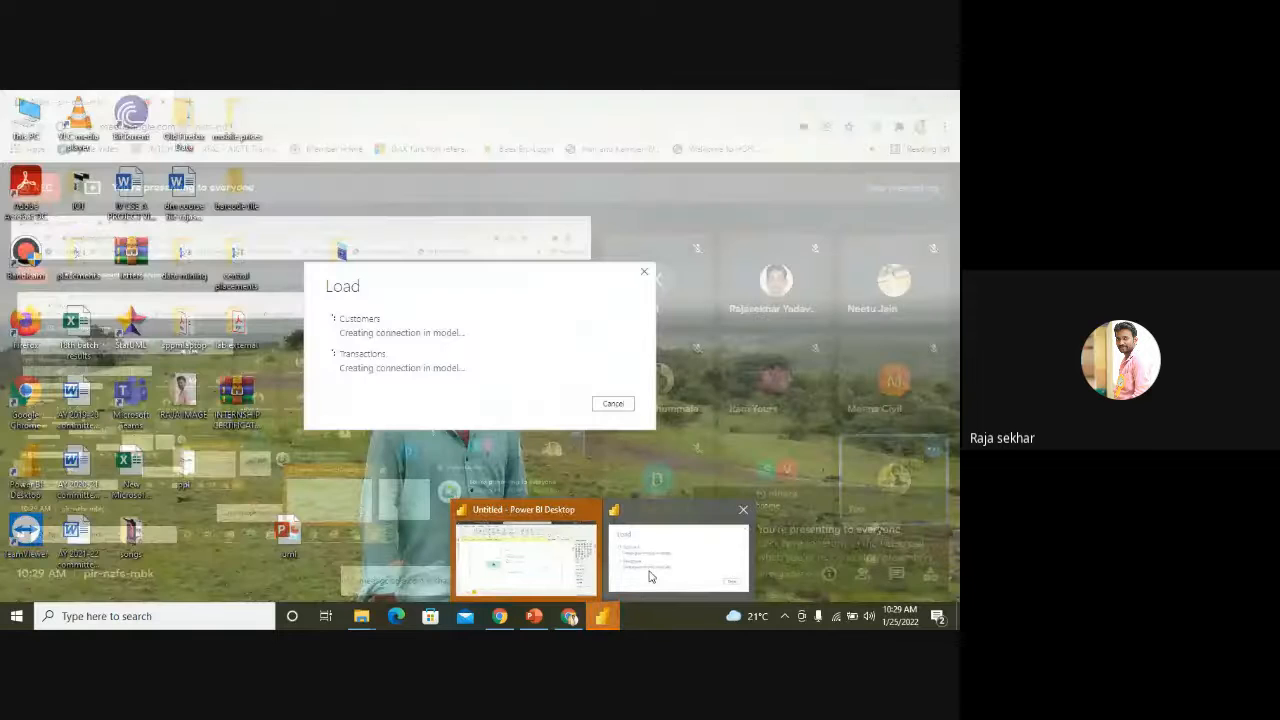
{"action": "left_click", "coordinate": [650, 577]}
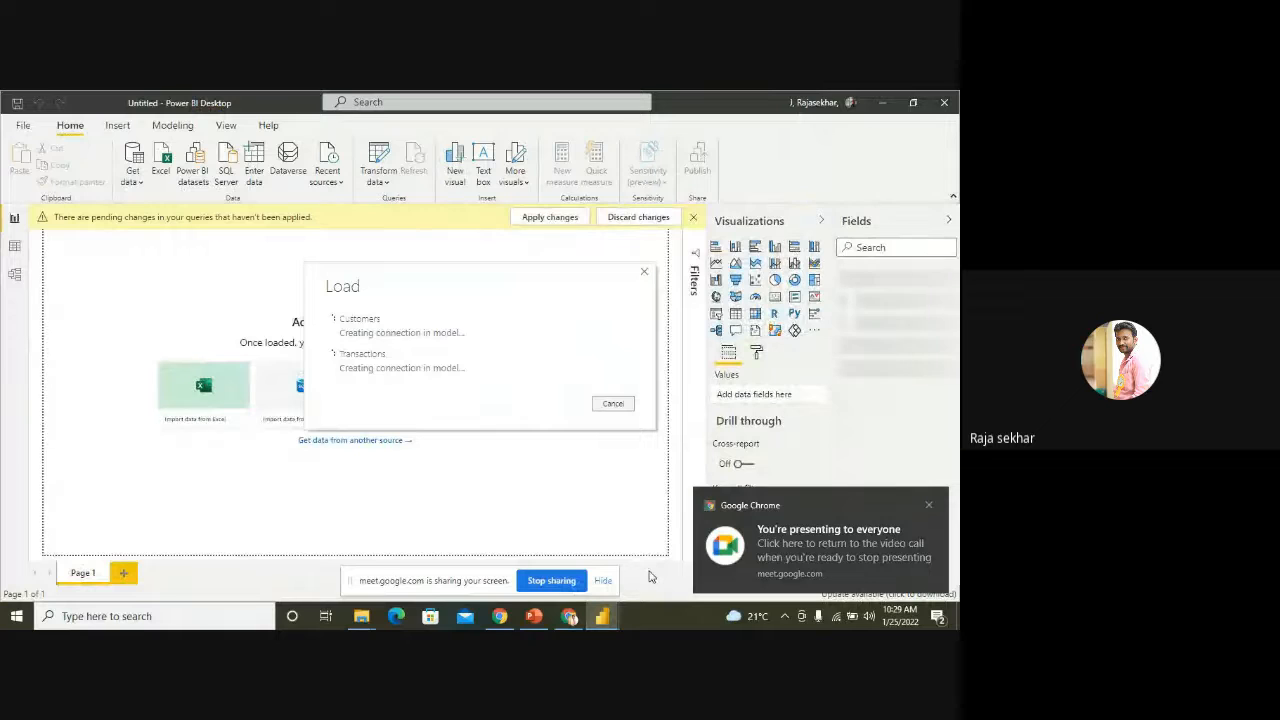
{"action": "left_click", "coordinate": [929, 510]}
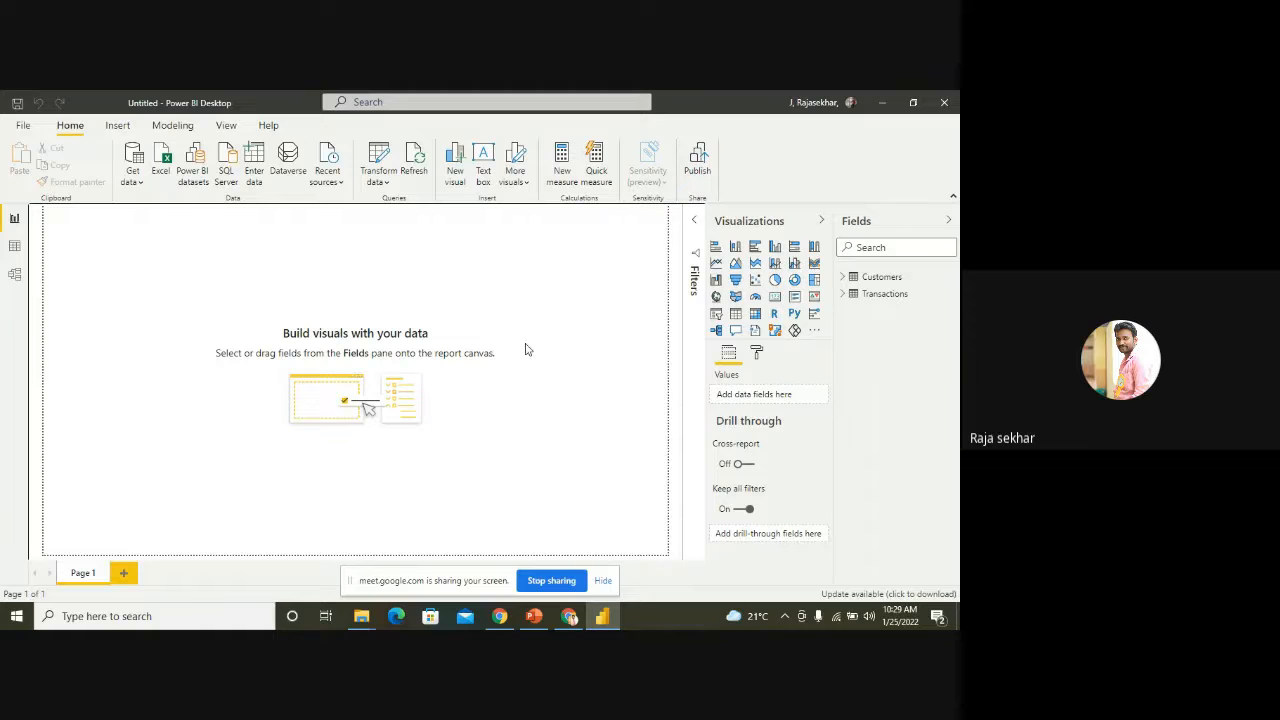
Open the loaded data in the Power Query Editor and examine the columns of the Customers and Transactions queries.
{"action": "left_click", "coordinate": [381, 155]}
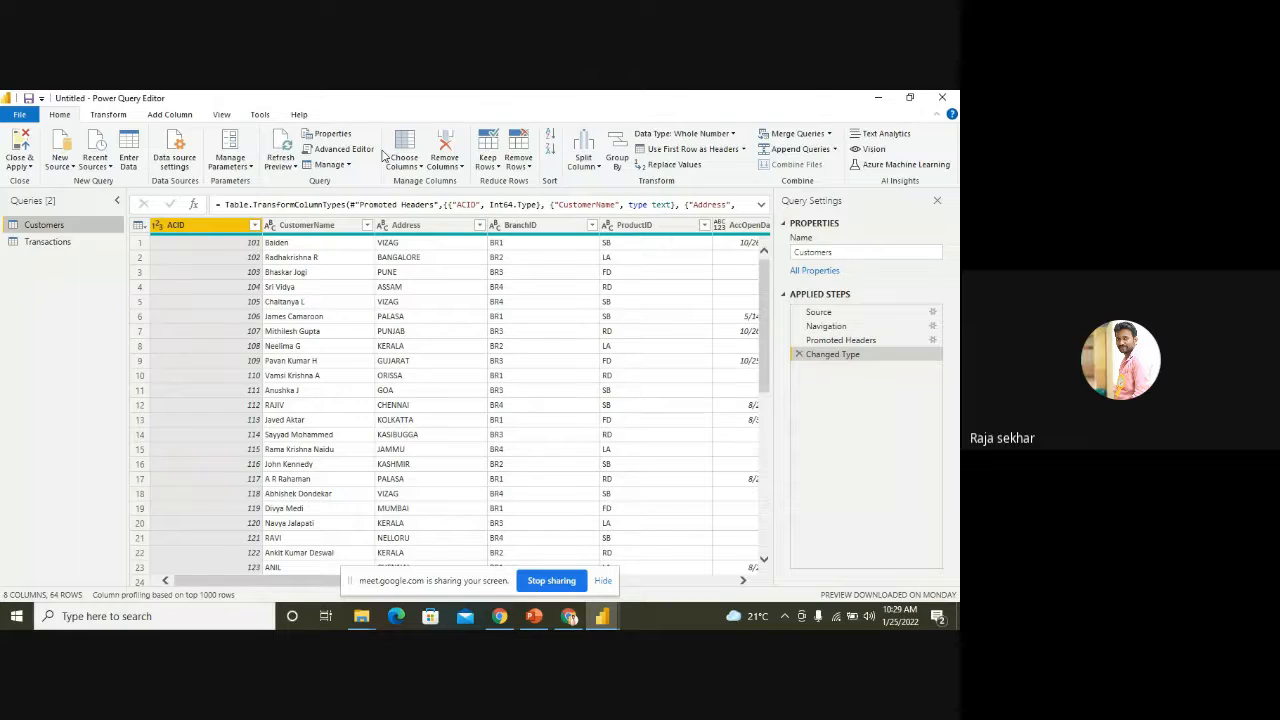
{"action": "left_click", "coordinate": [74, 244]}
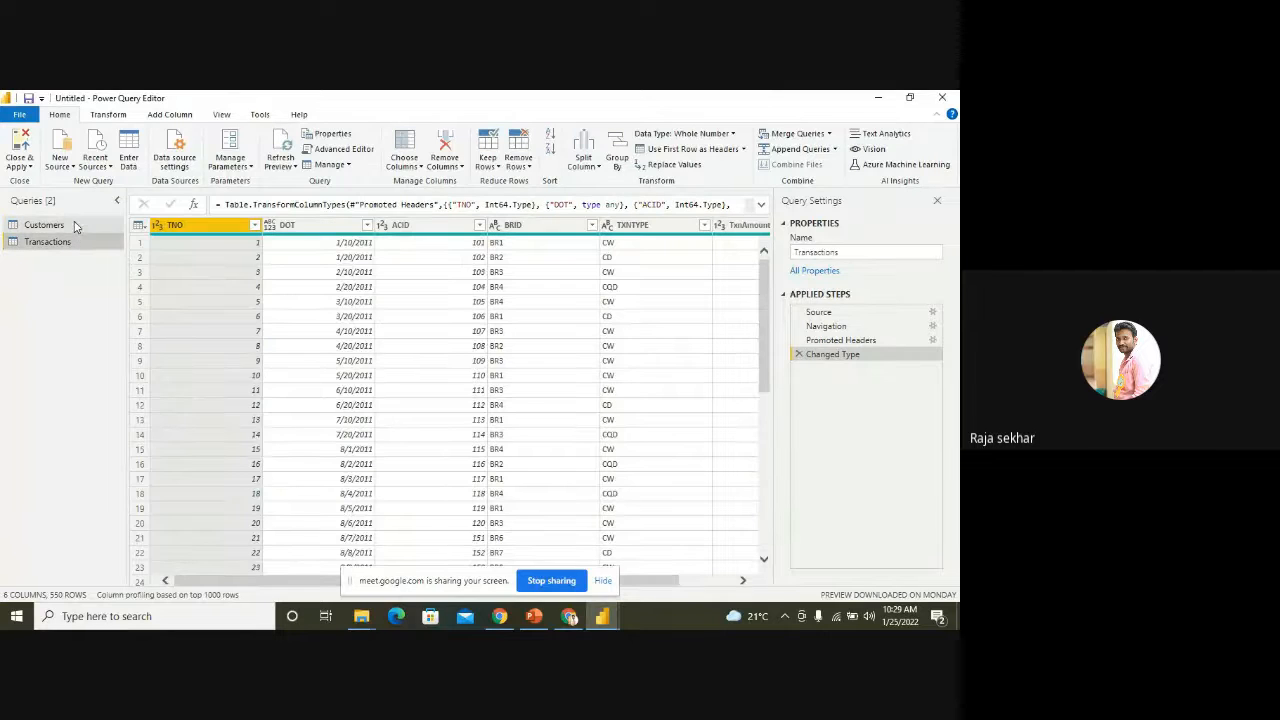
{"action": "left_click", "coordinate": [74, 227]}
{"action": "left_click", "coordinate": [80, 244]}
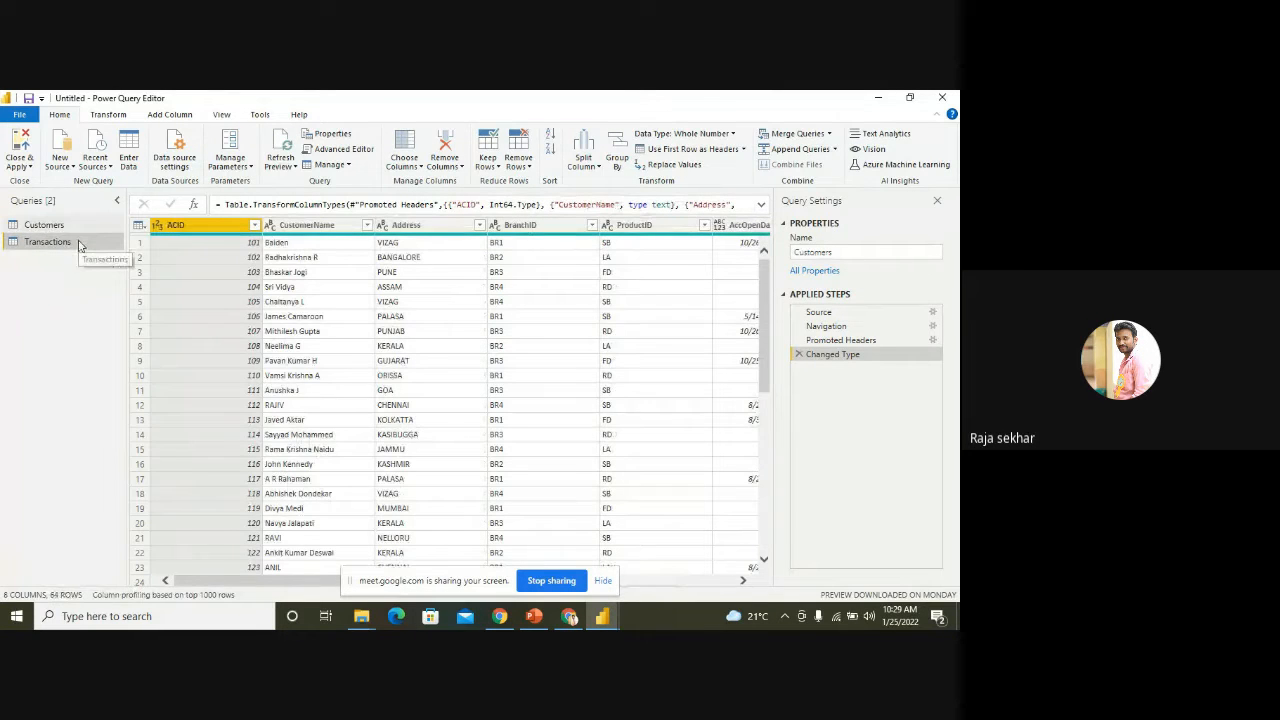
{"action": "left_click", "coordinate": [172, 114]}
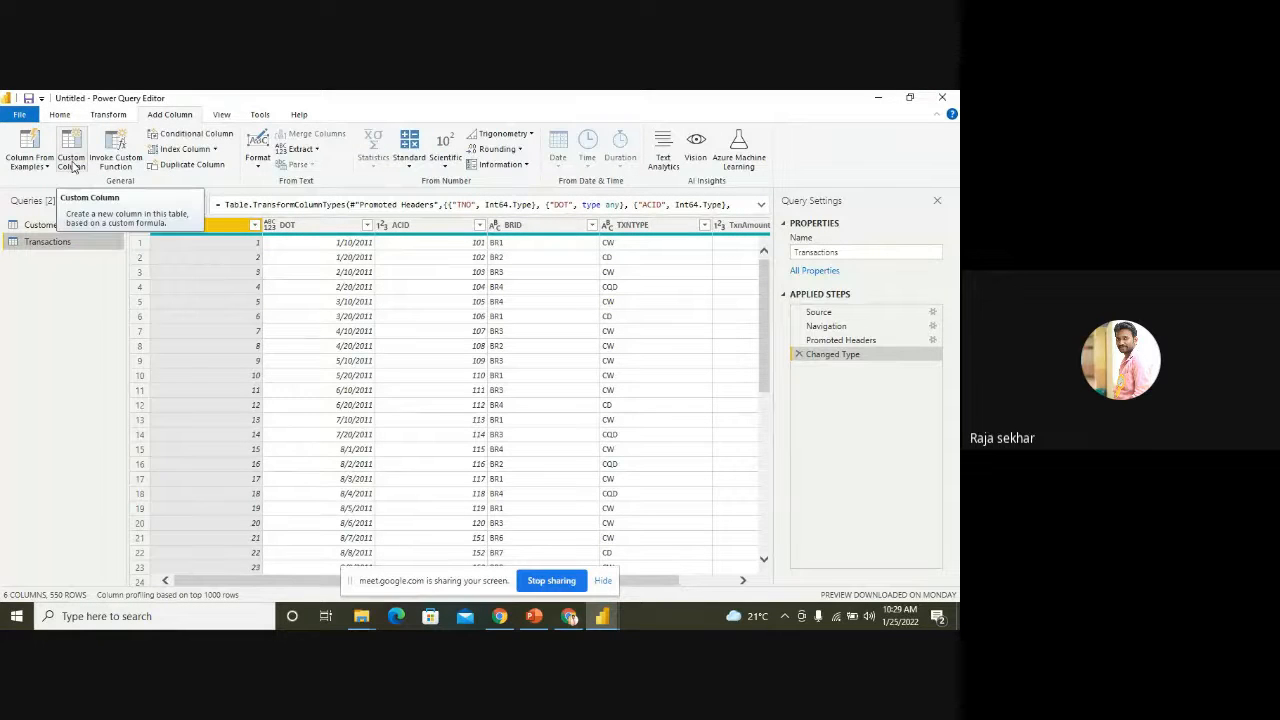
{"action": "left_click", "coordinate": [716, 583]}
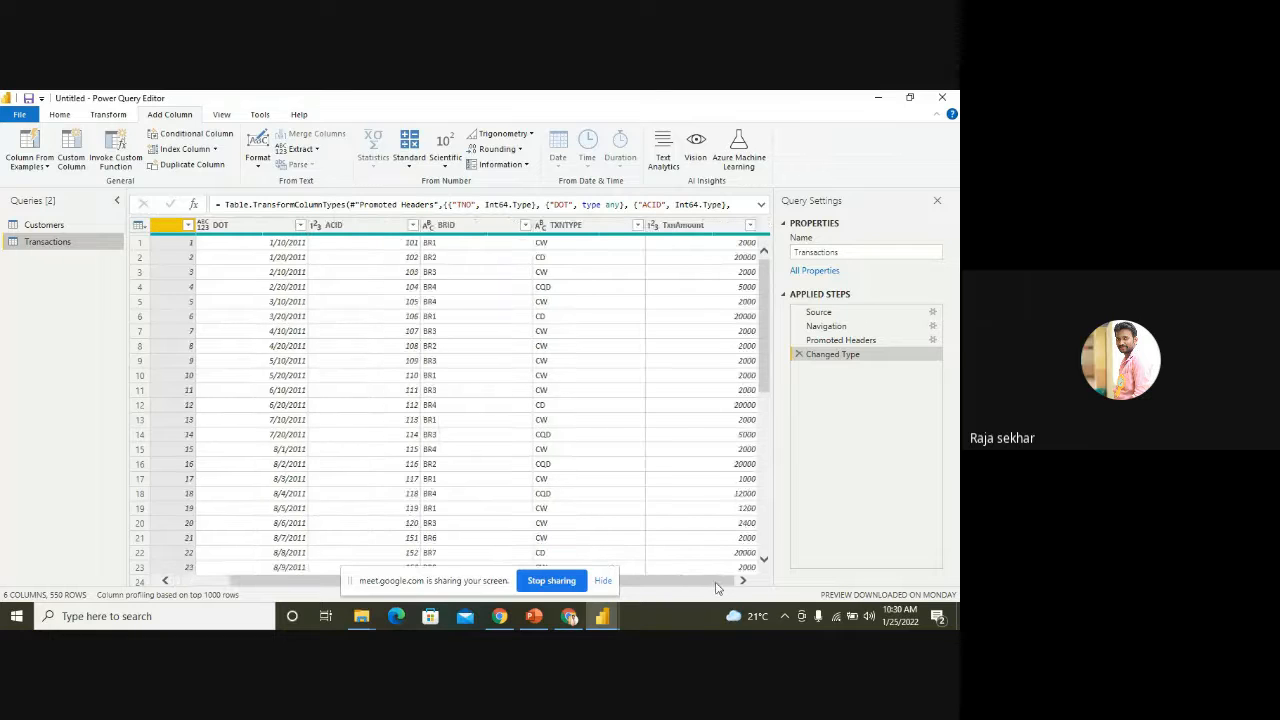
{"action": "left_click", "coordinate": [43, 229]}
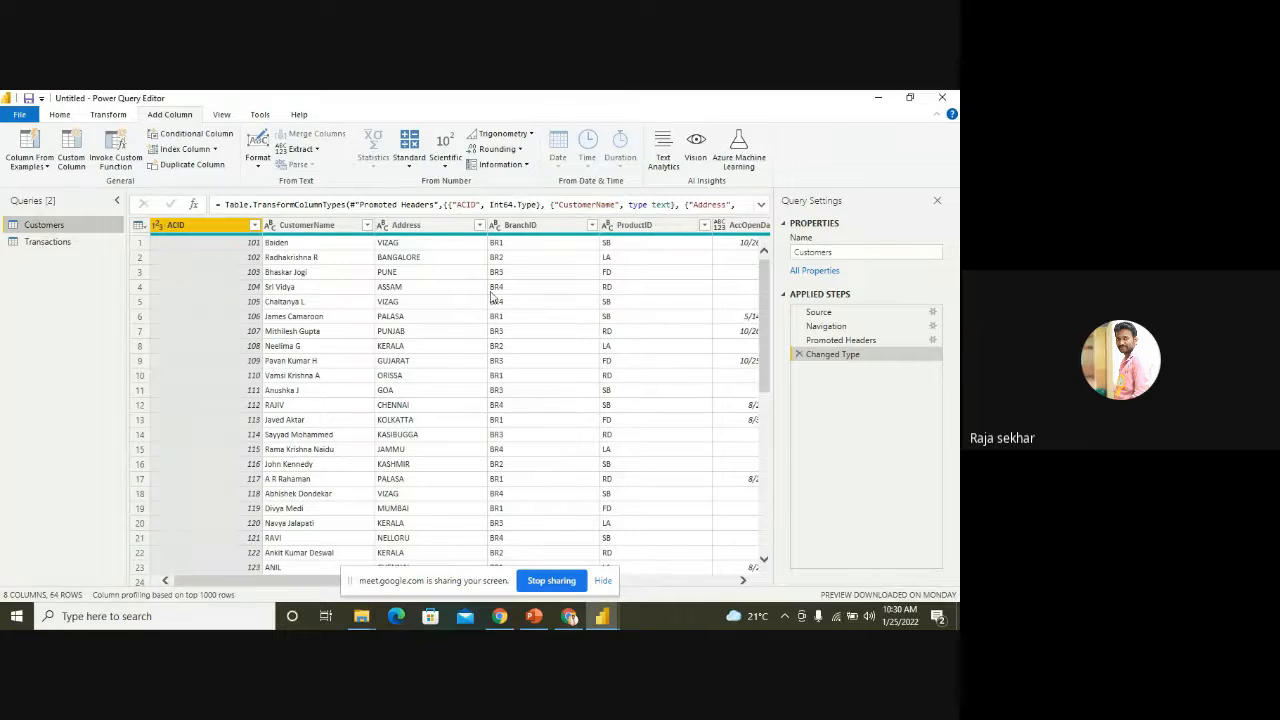
{"action": "left_click", "coordinate": [47, 242]}
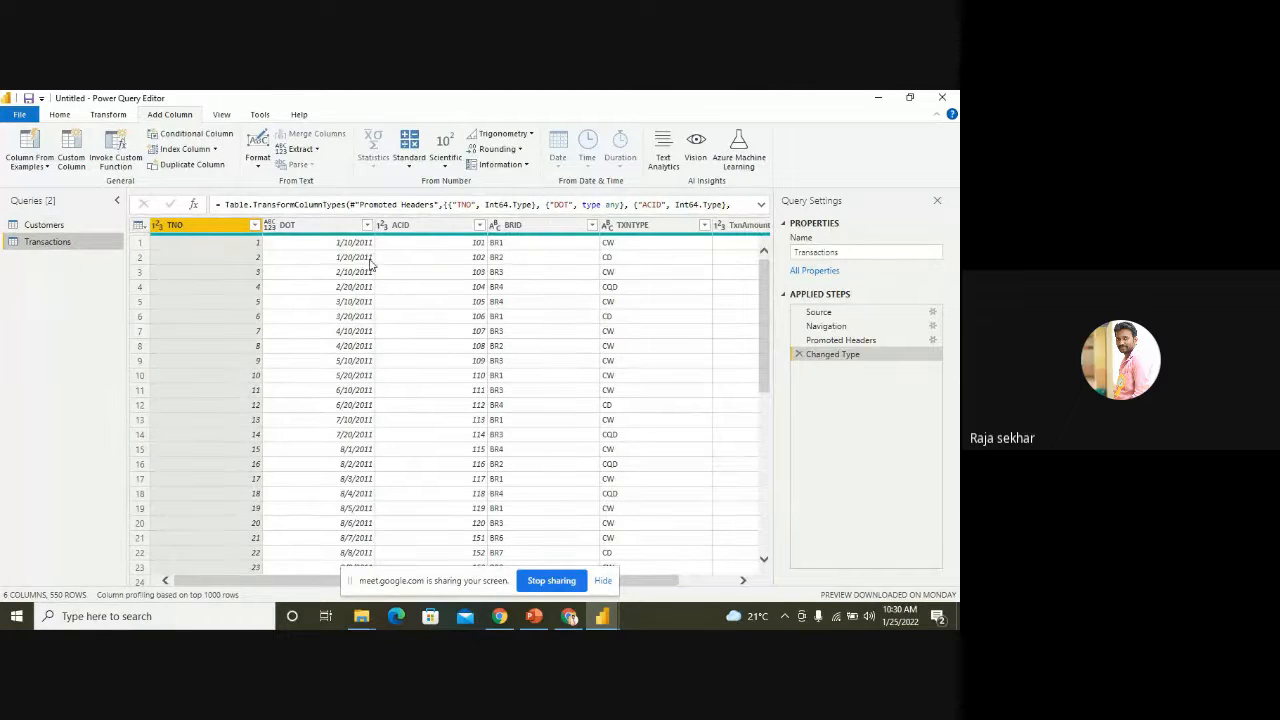
{"action": "left_click", "coordinate": [700, 585]}
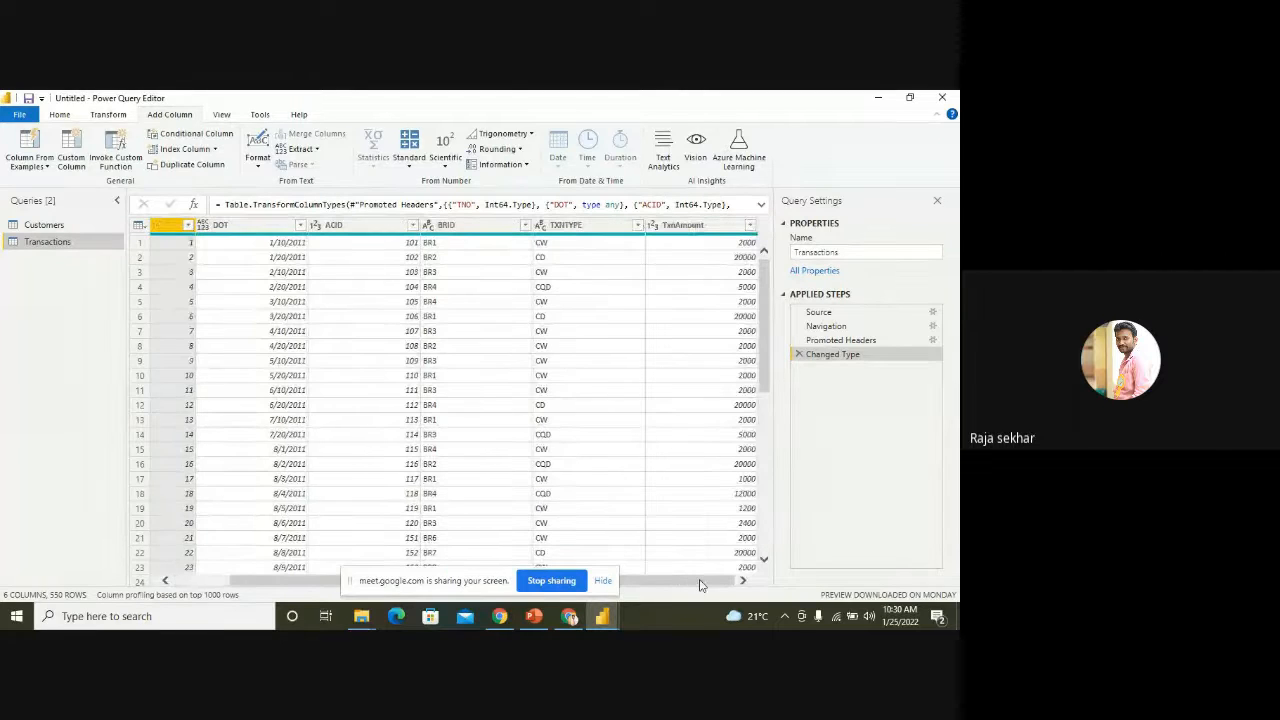
Start a custom column in the Transactions query and name it Total Balanace.
{"action": "left_click", "coordinate": [70, 150]}
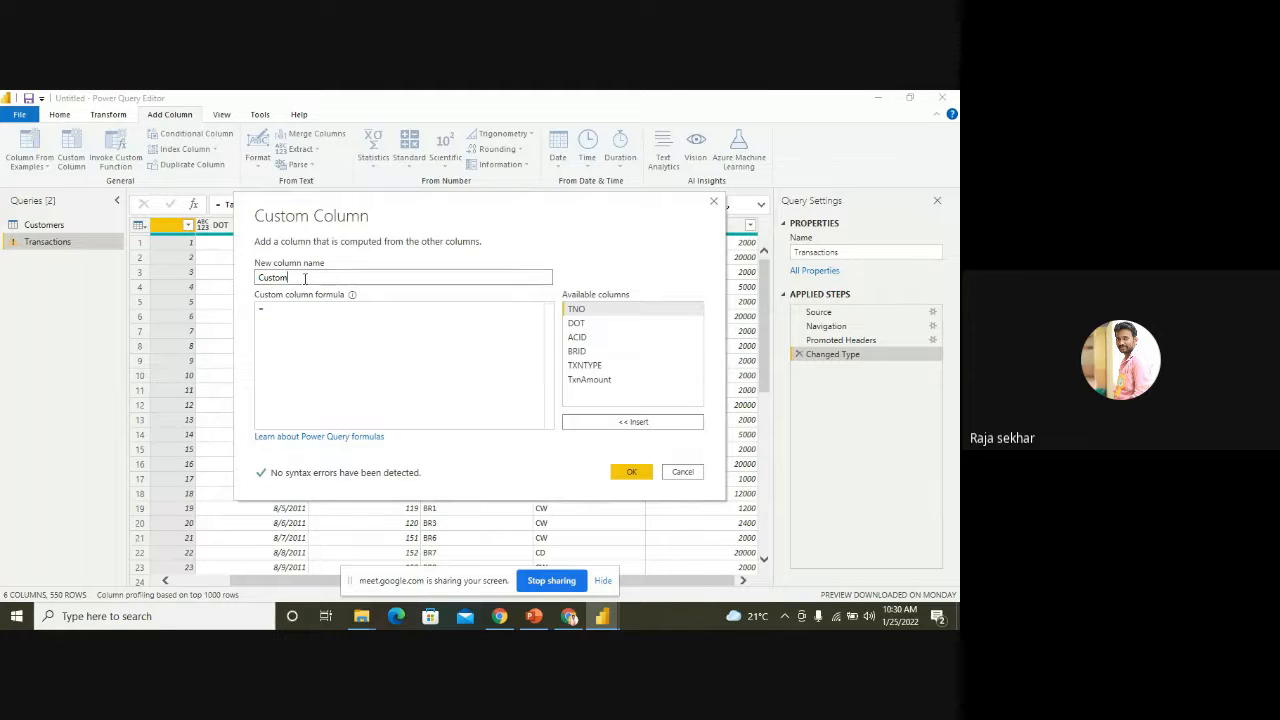
{"action": "left_click_drag", "start_coordinate": [491, 214], "coordinate": [466, 369]}
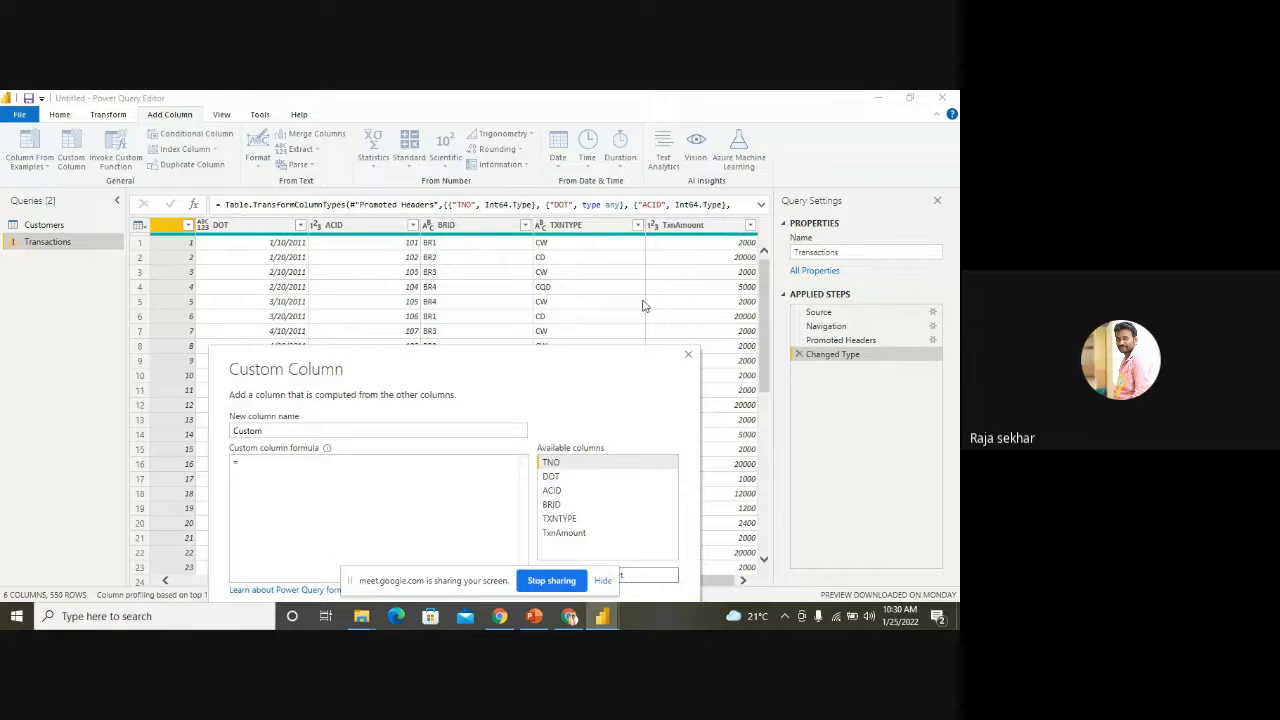
{"action": "left_click_drag", "start_coordinate": [435, 369], "coordinate": [434, 232]}
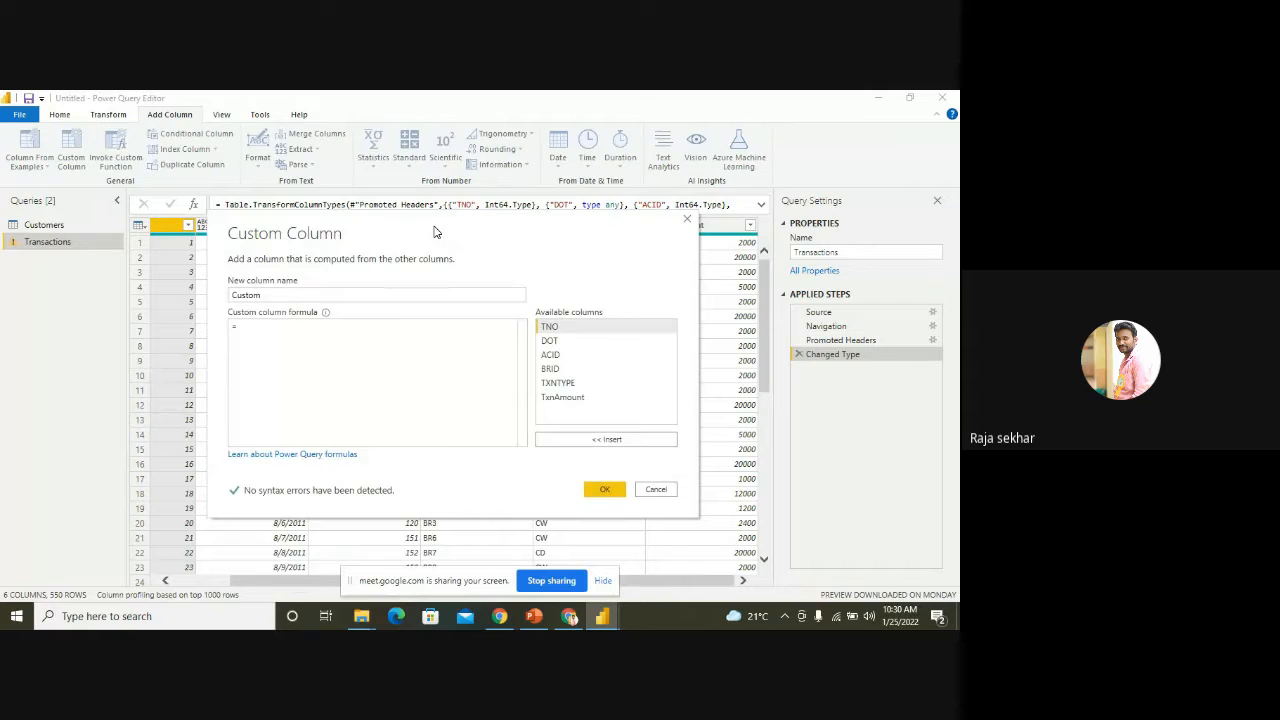
{"action": "left_click", "coordinate": [300, 295]}
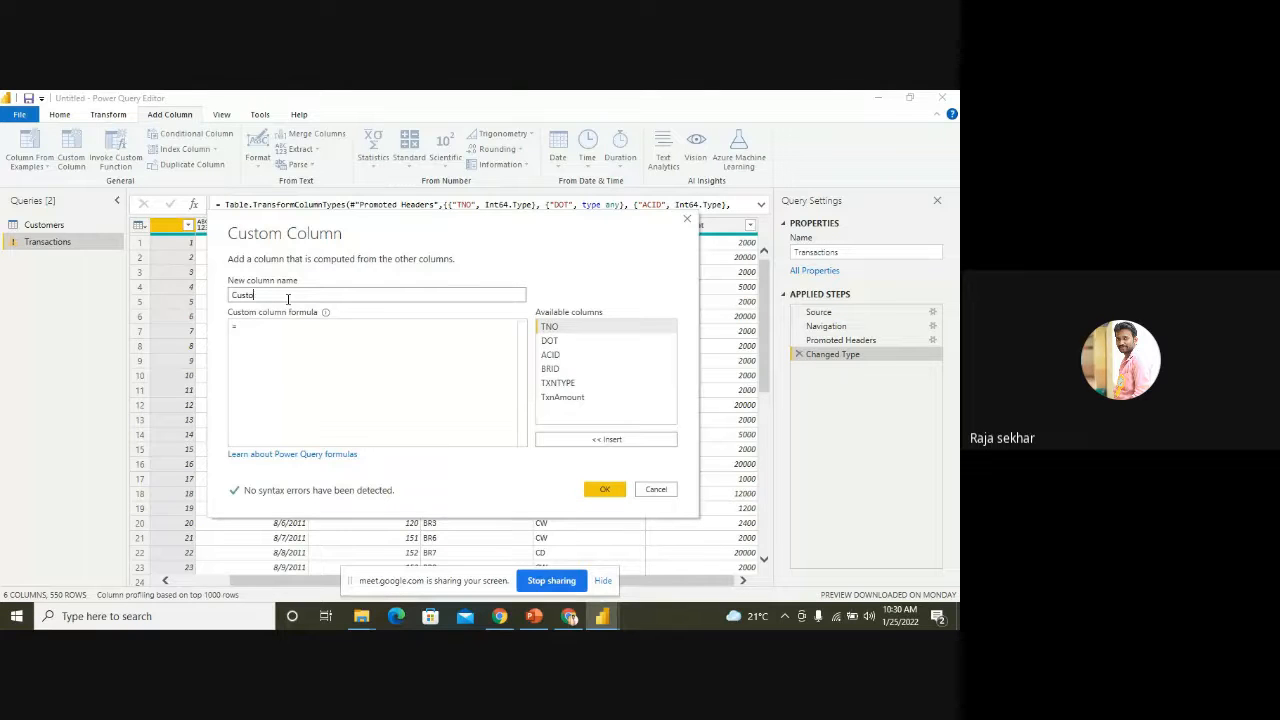
{"action": "key", "text": "BackSpace"}
{"action": "key", "text": "BackSpace"}
{"action": "key", "text": "BackSpace"}
{"action": "key", "text": "BackSpace"}
{"action": "key", "text": "BackSpace"}
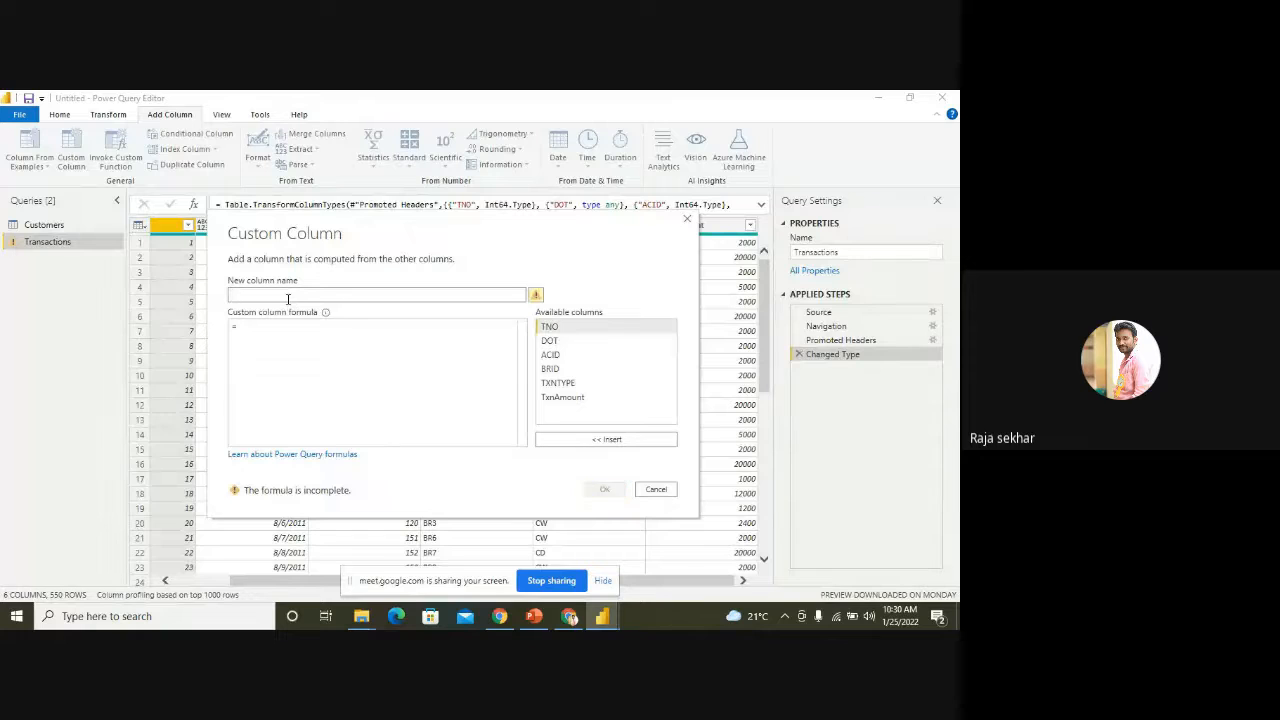
{"action": "type", "text": "Ba"}
{"action": "type", "text": "T"}
{"action": "type", "text": "otal "}
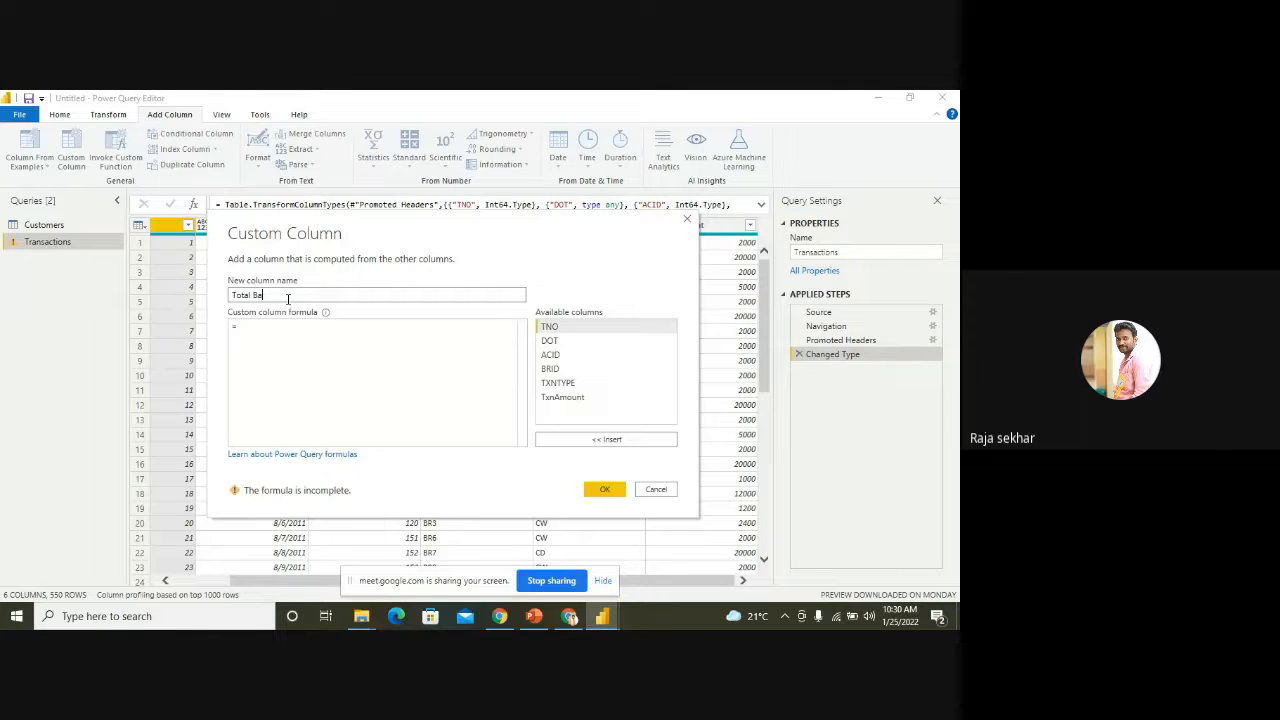
{"action": "type", "text": "Balanc"}
Set the custom column formula to [TxnAmount]+1000 and add the column to the Transactions query.
{"action": "left_click", "coordinate": [552, 401]}
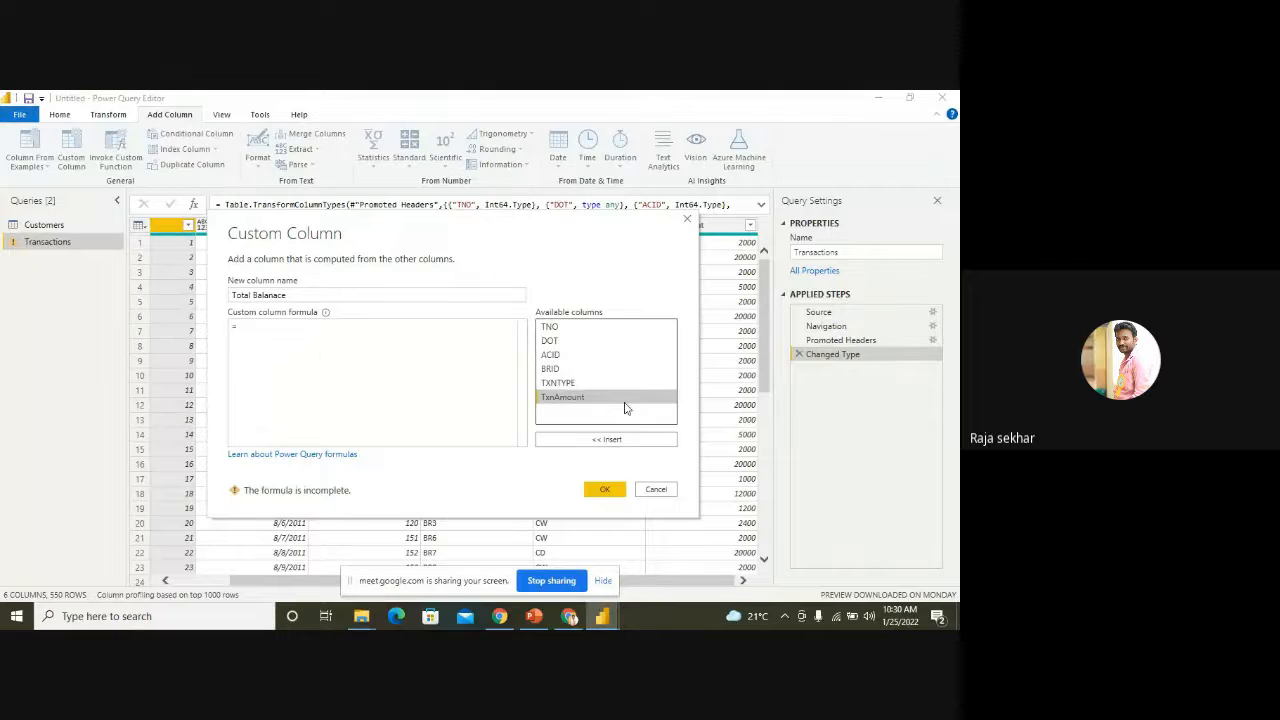
{"action": "double_click", "coordinate": [586, 400]}
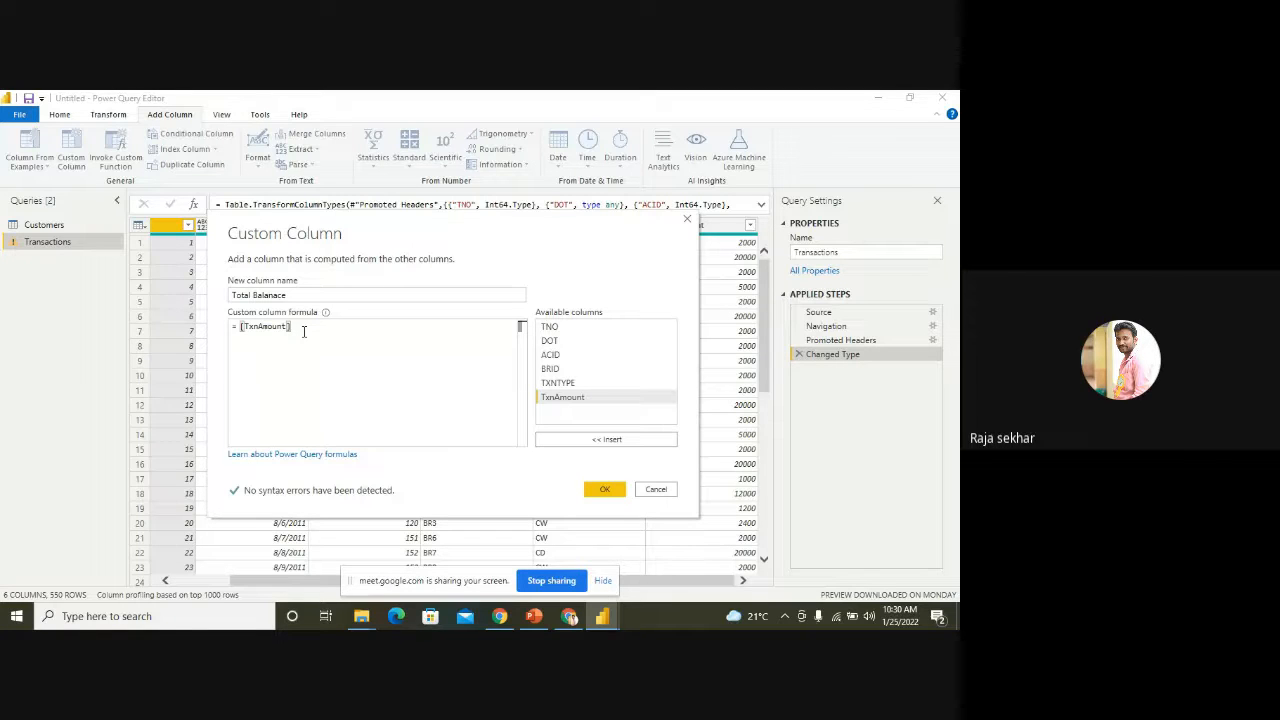
{"action": "type", "text": "-"}
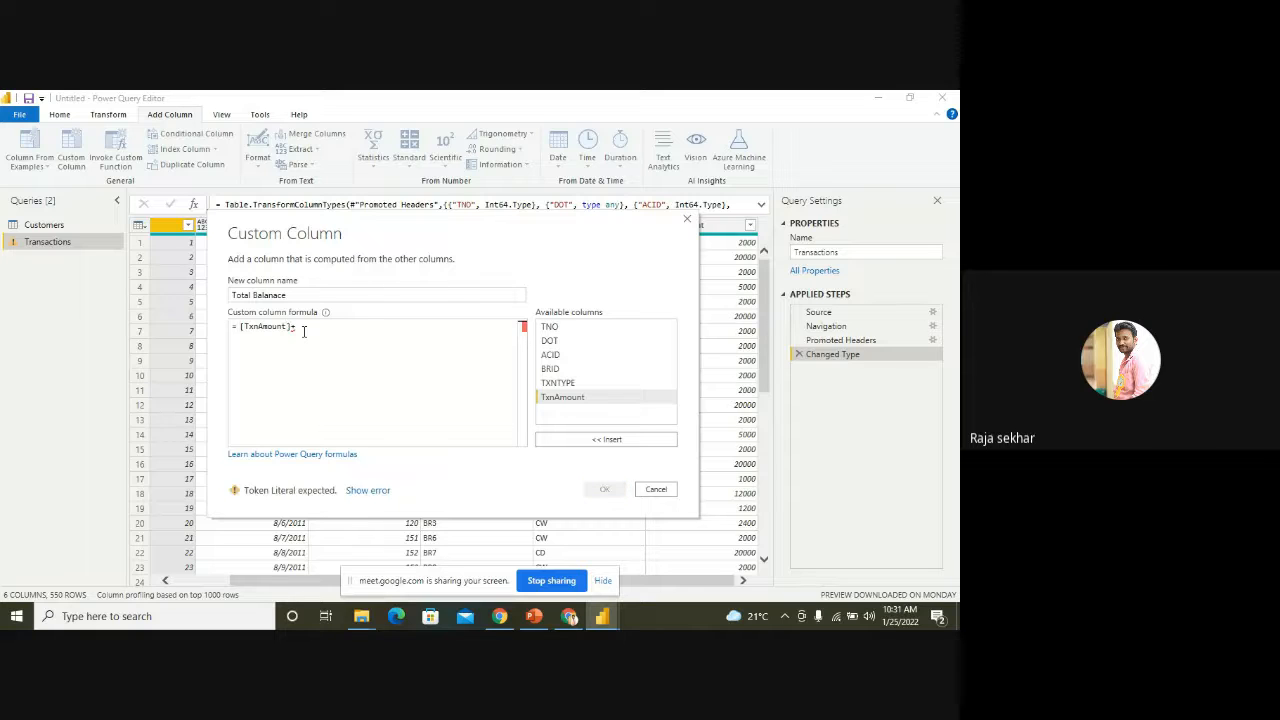
{"action": "type", "text": "1000"}
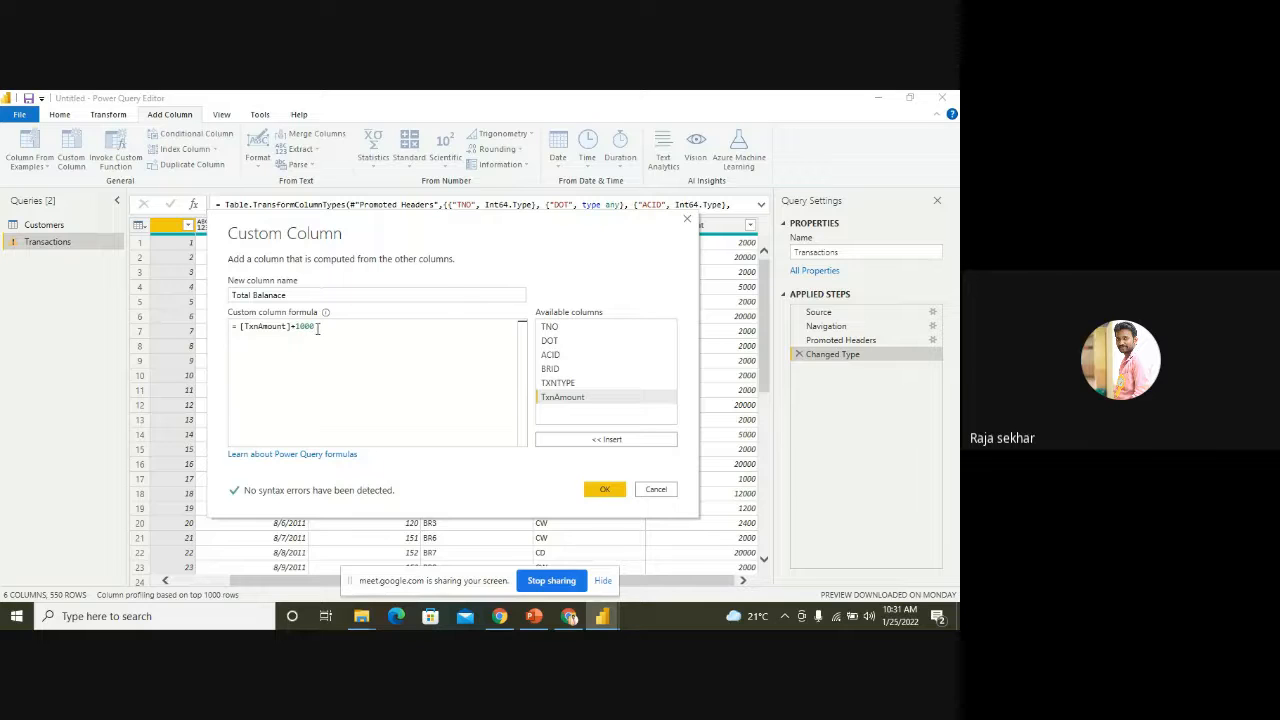
{"action": "left_click", "coordinate": [603, 492]}
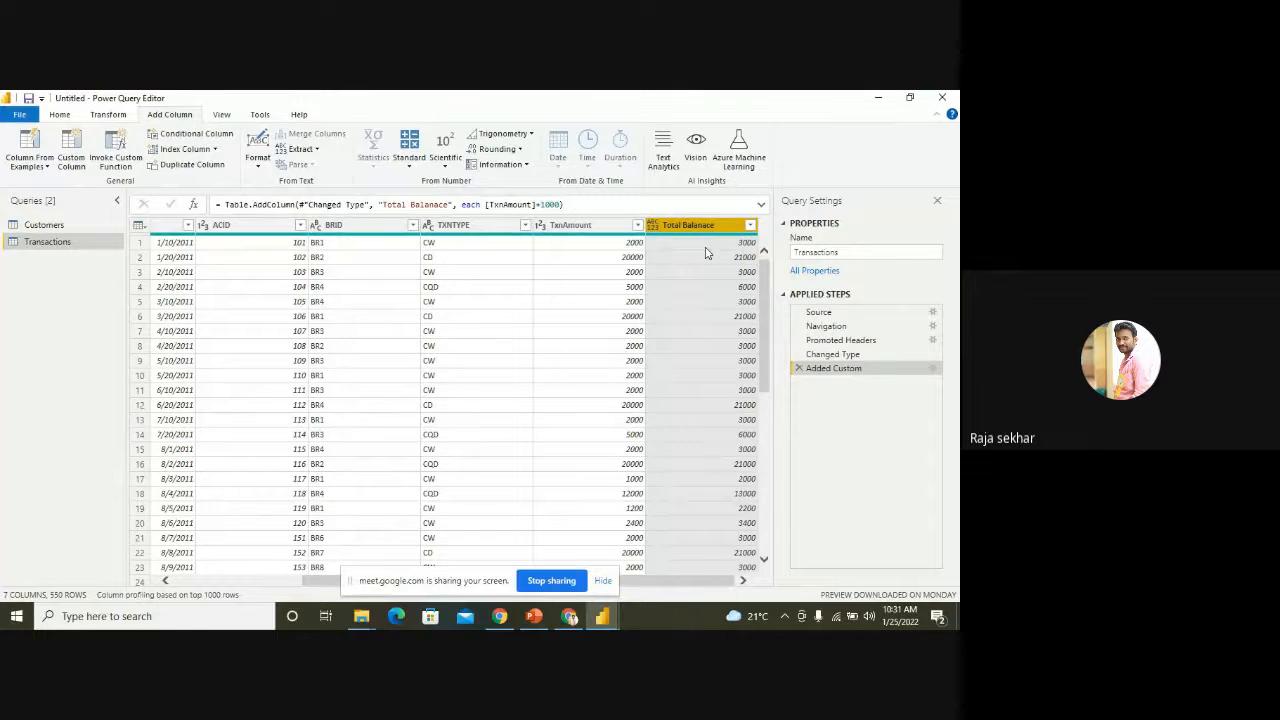
{"action": "left_click", "coordinate": [76, 152]}
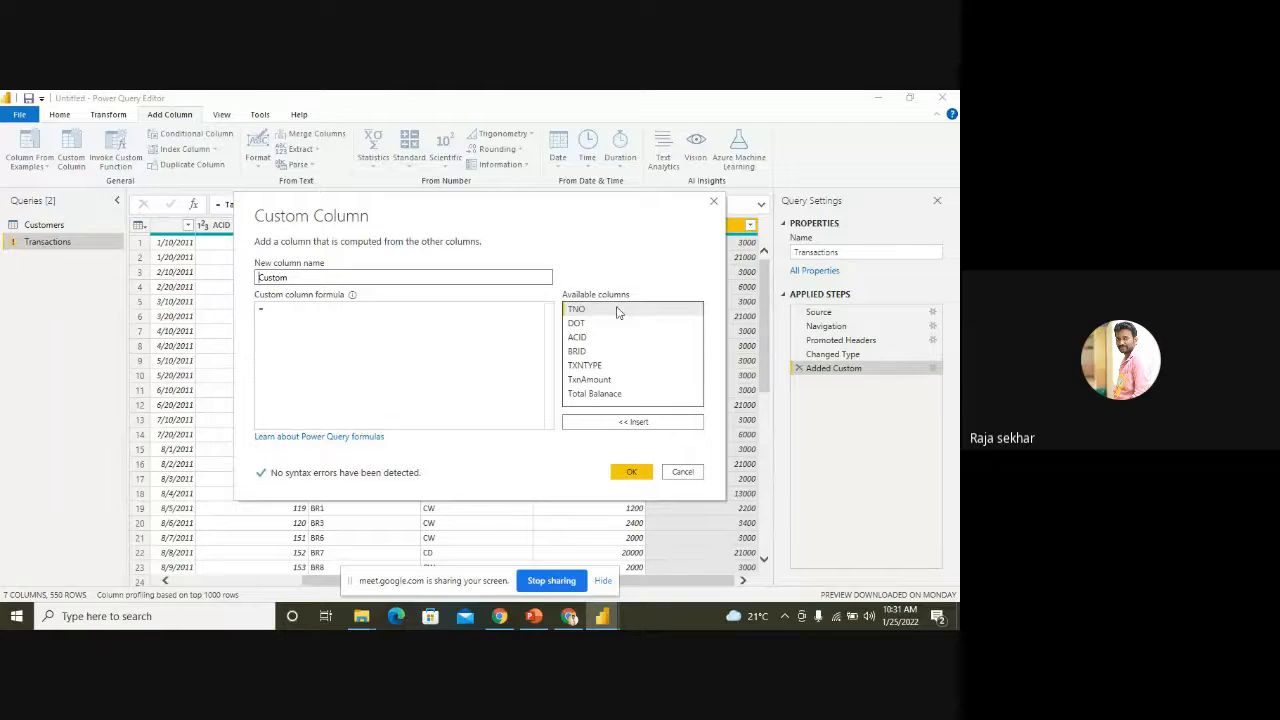
{"action": "left_click", "coordinate": [583, 339]}
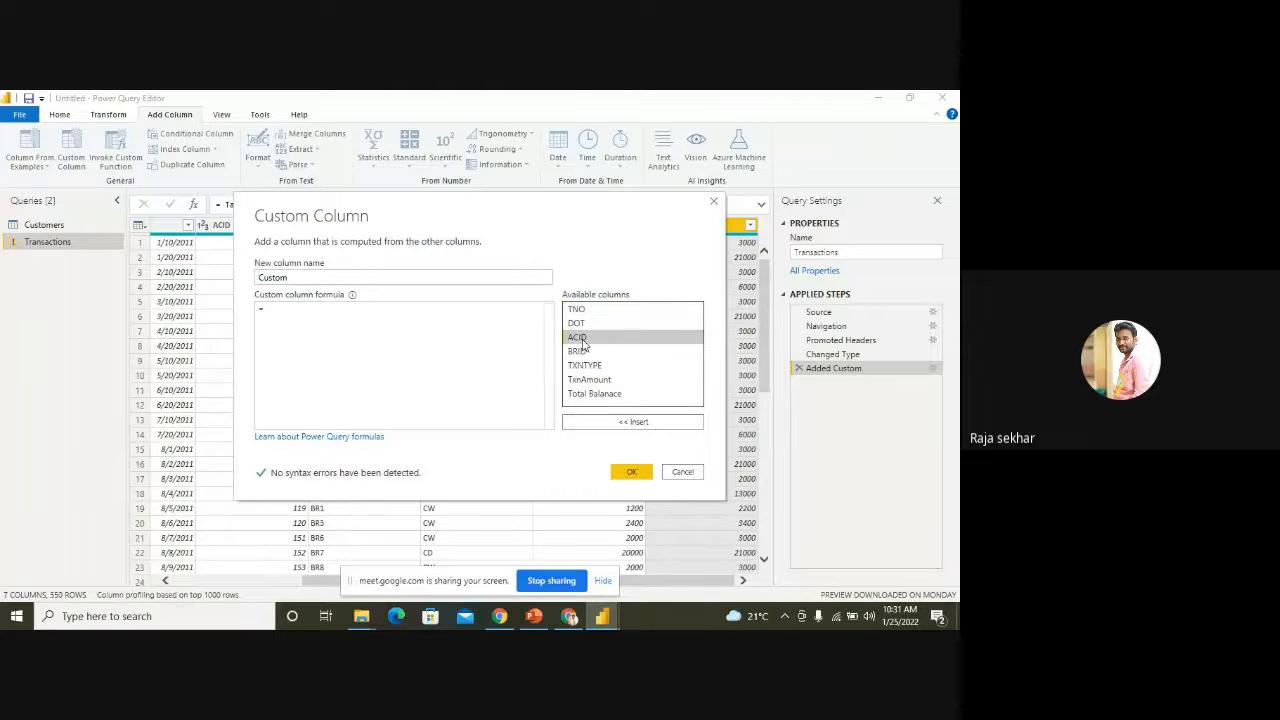
{"action": "left_click", "coordinate": [581, 352]}
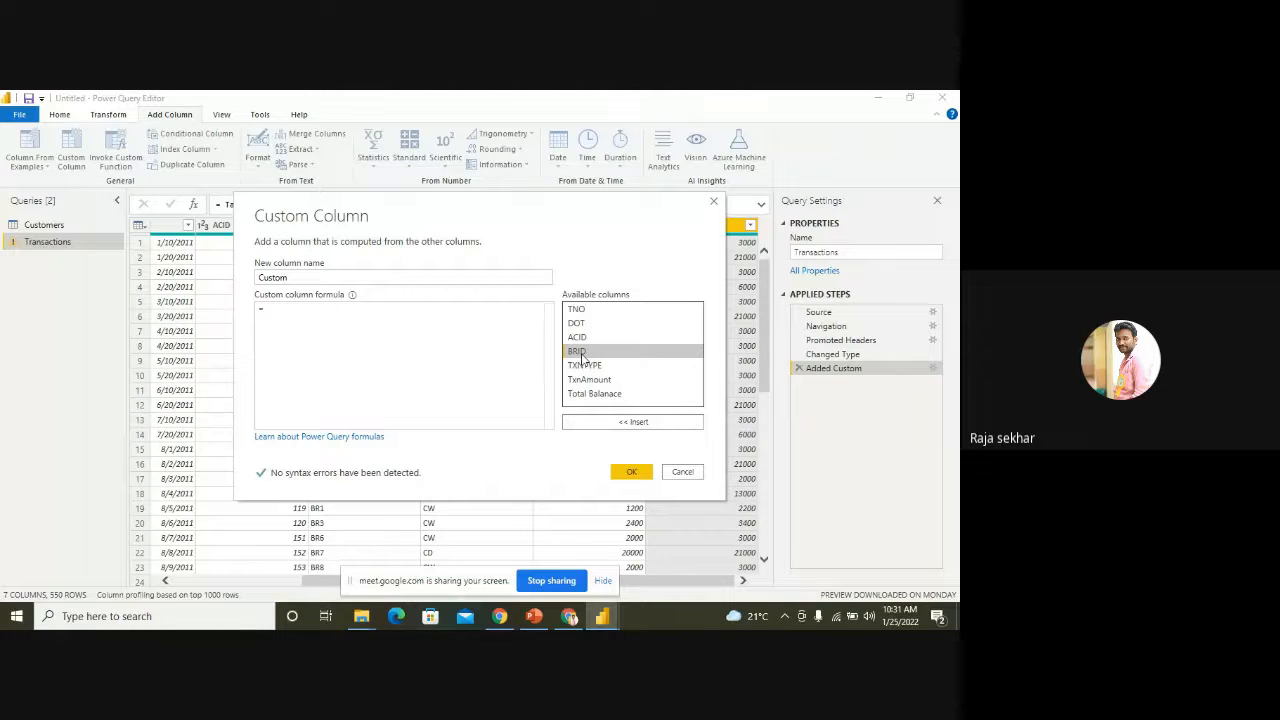
{"action": "left_click", "coordinate": [682, 471]}
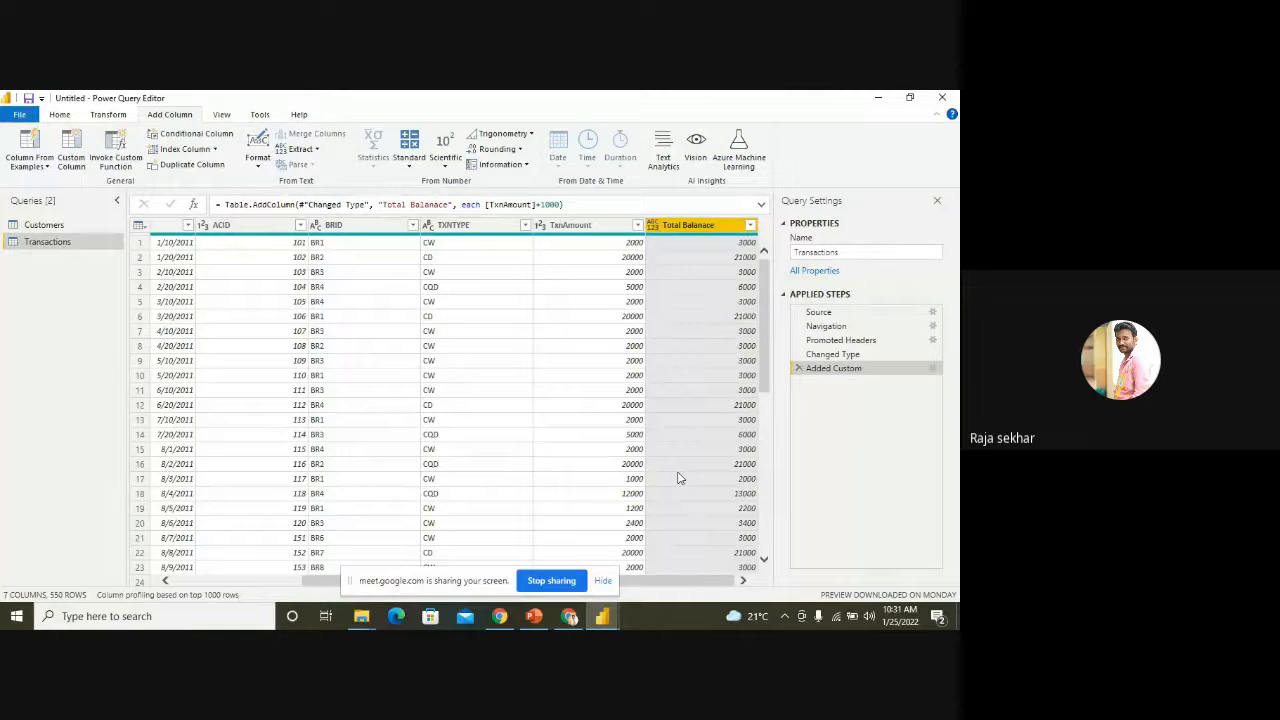